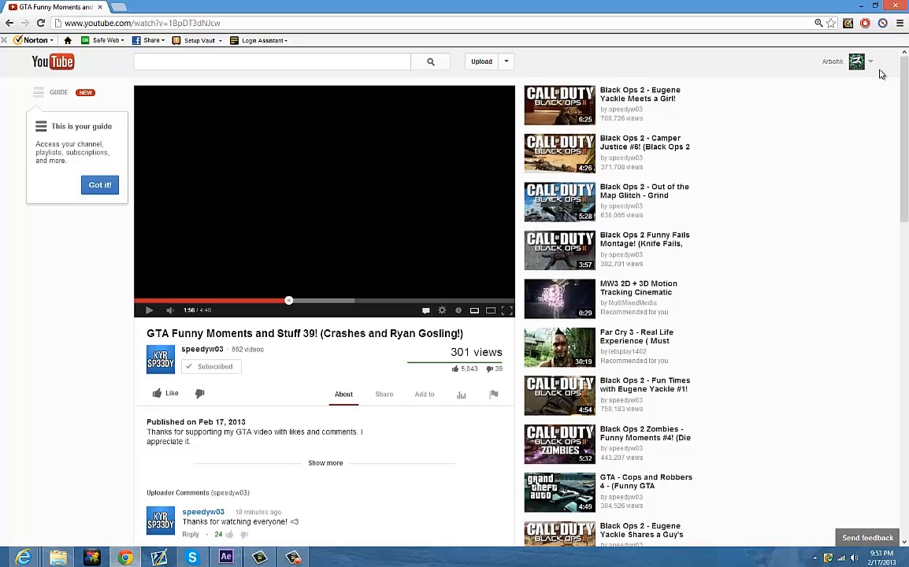
- Open the account's own channel page, skip the featured OCE #7 Paralyzed video ahead to about 0:28 and pause it
left_click(856, 61)
left_click(809, 90)
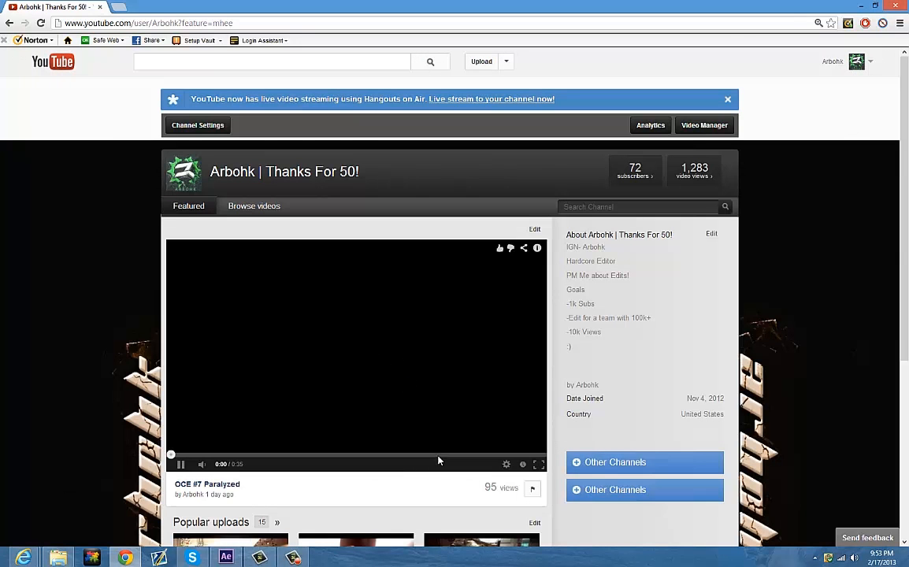
left_click(474, 455)
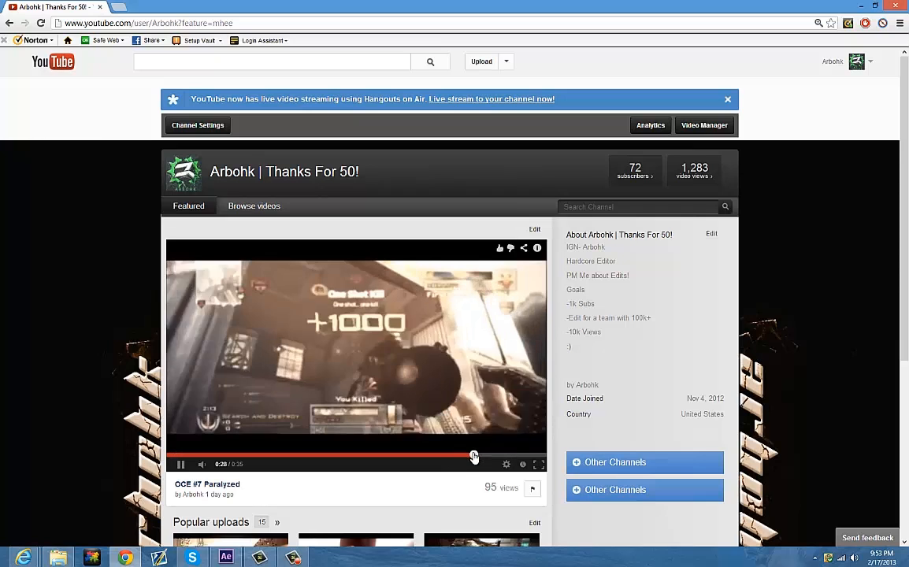
left_click(182, 466)
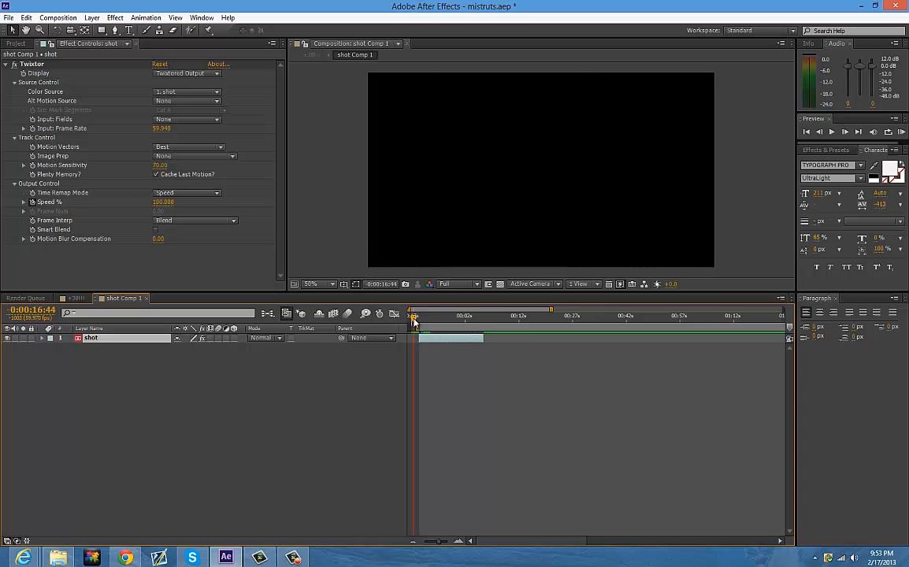
- In After Effects, scrub to the slow-motion moment of the shot and look up Twixtor among the RE:Vision Plug-ins effects
mouse_move(413, 319)
left_mouse_down()
mouse_move(441, 327)
mouse_move(423, 325)
left_mouse_up()
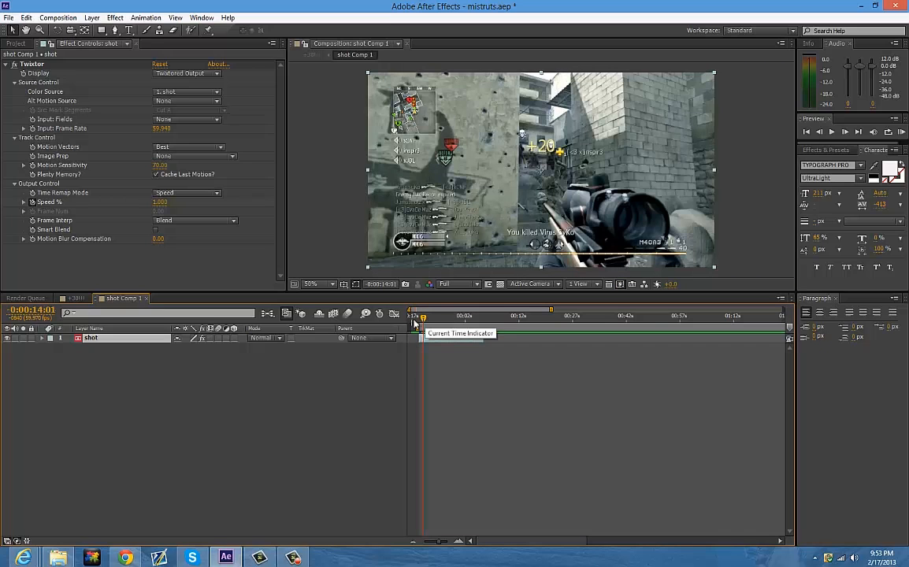
right_click(154, 343)
mouse_move(267, 298)
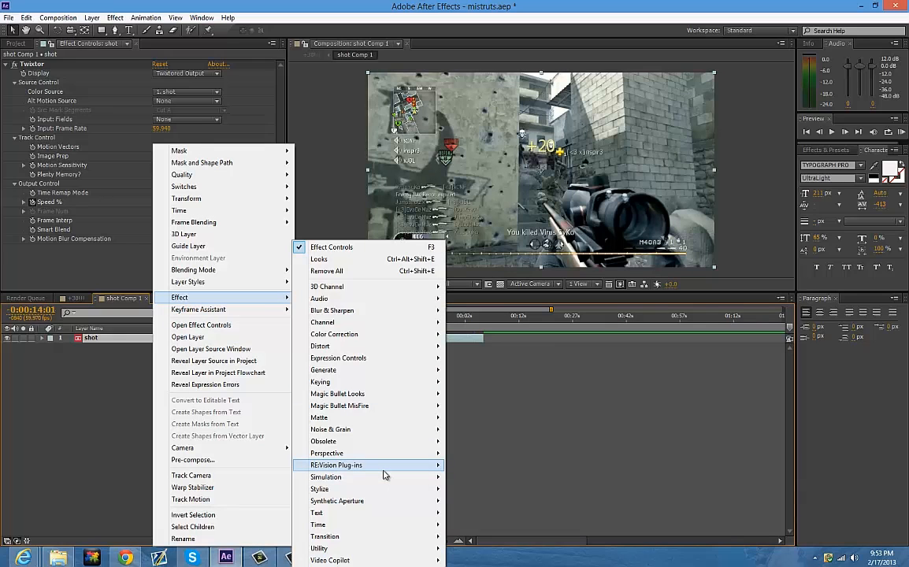
mouse_move(384, 465)
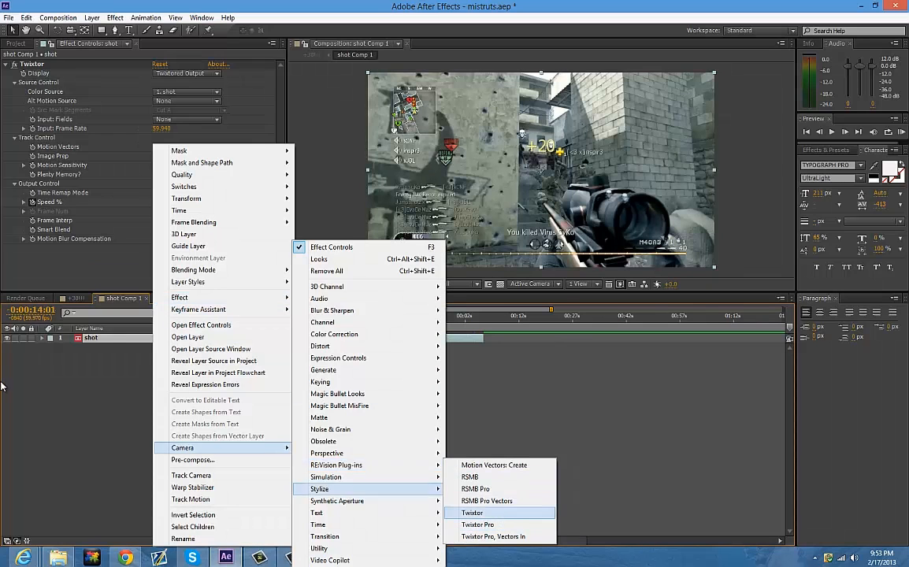
left_click(3, 384)
- Reveal the shot layer's Twixtor effect in the timeline and expand its Output Control properties
key("e")
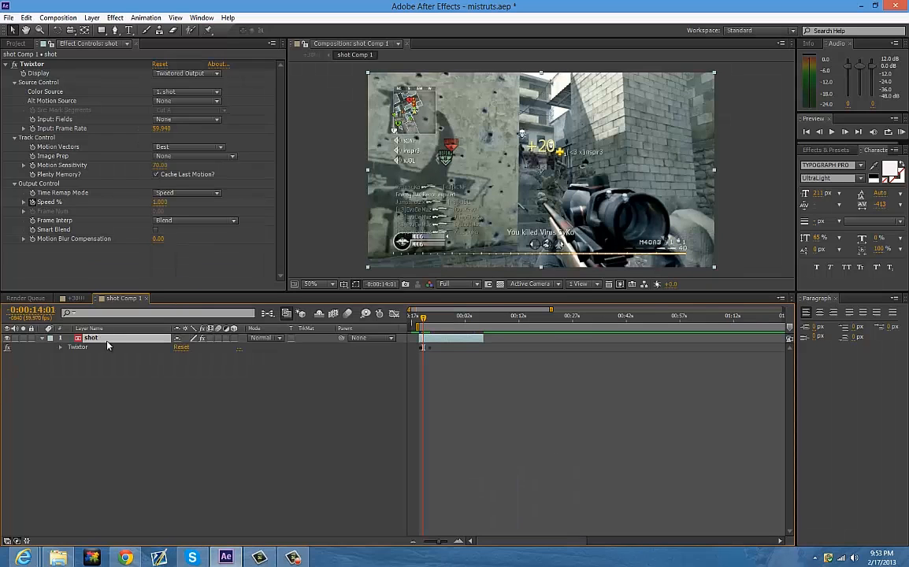
left_click(60, 348)
left_click(69, 384)
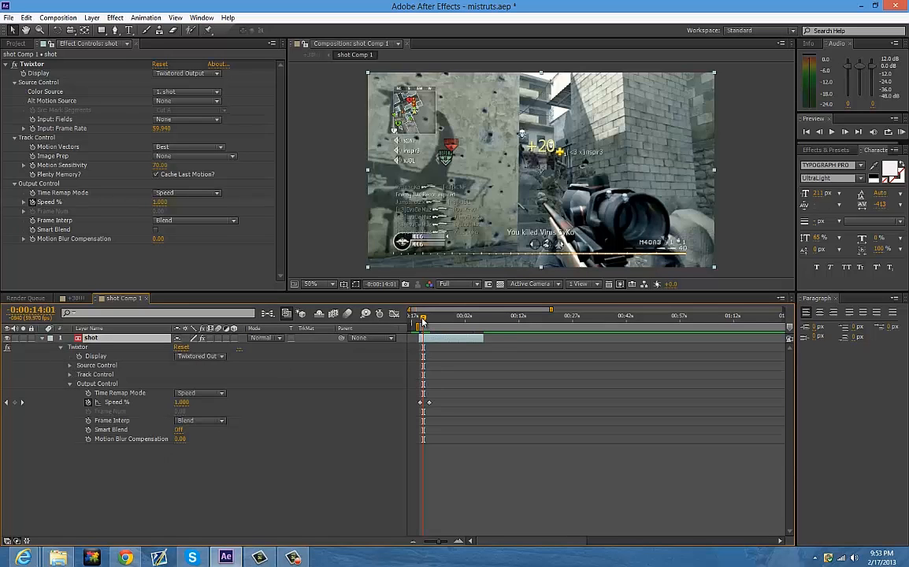
- Move the current time to the first Speed % keyframe of the shot, at -0:00:14:57
left_click_drag(423, 322, 419, 324)
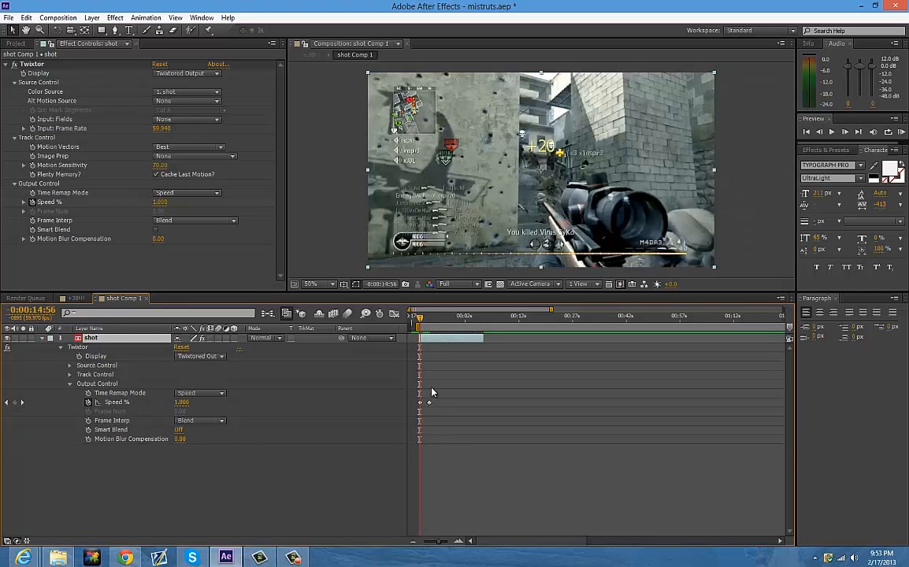
left_click_drag(438, 544, 450, 547)
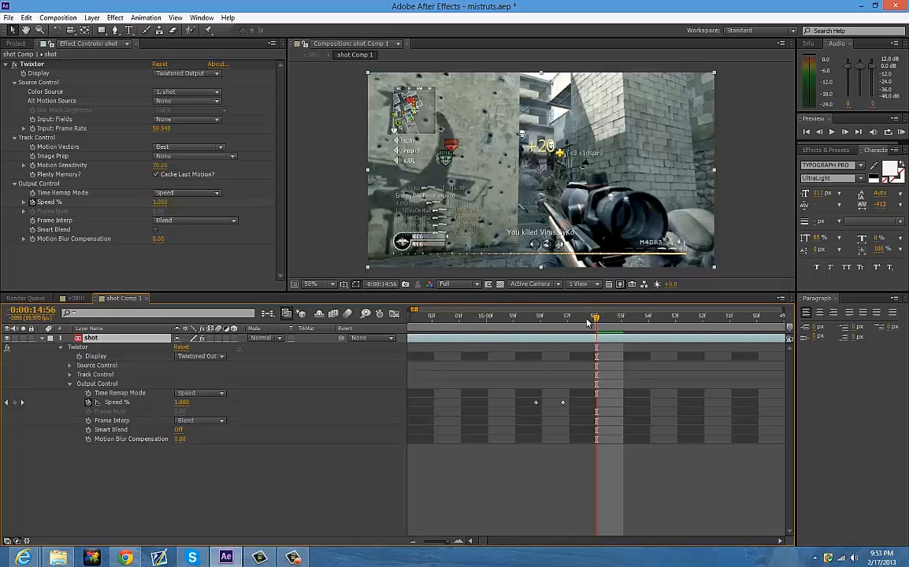
left_click_drag(592, 320, 568, 320)
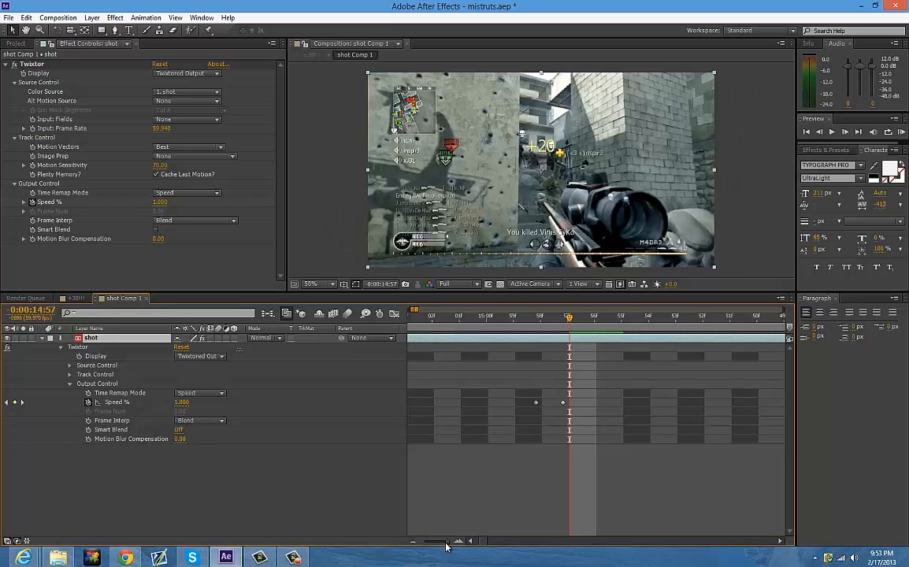
left_click_drag(446, 546, 443, 548)
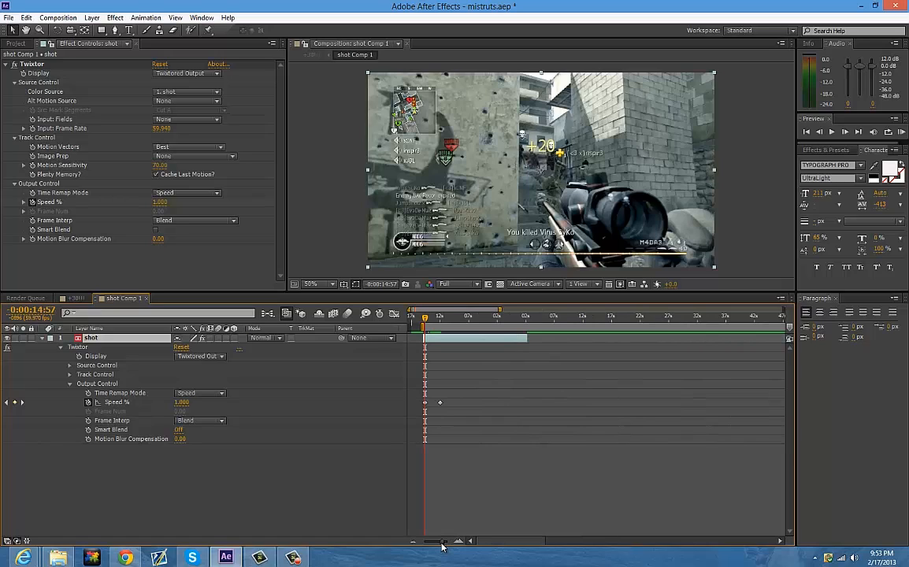
left_click_drag(442, 546, 432, 549)
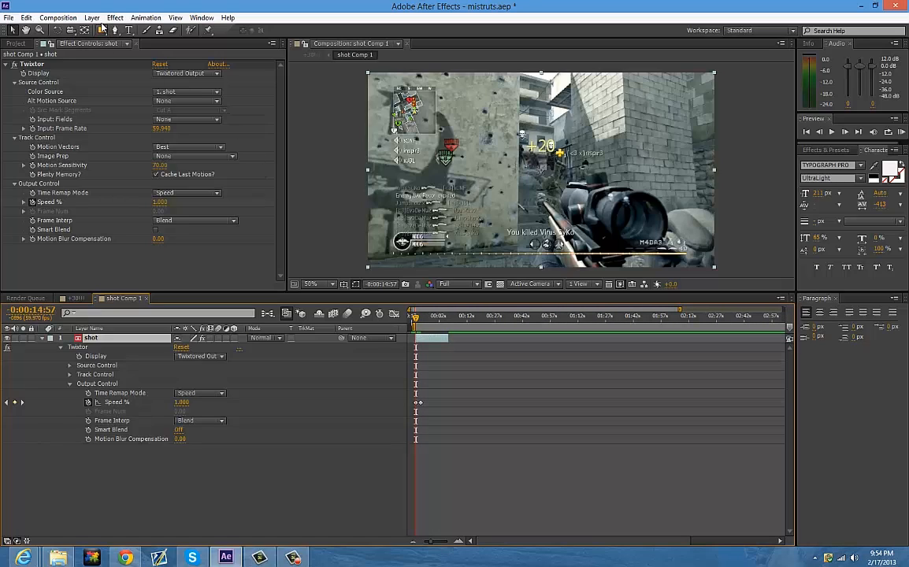
- Create a new dark gray solid with the default settings above the shot layer
left_click(91, 17)
mouse_move(107, 32)
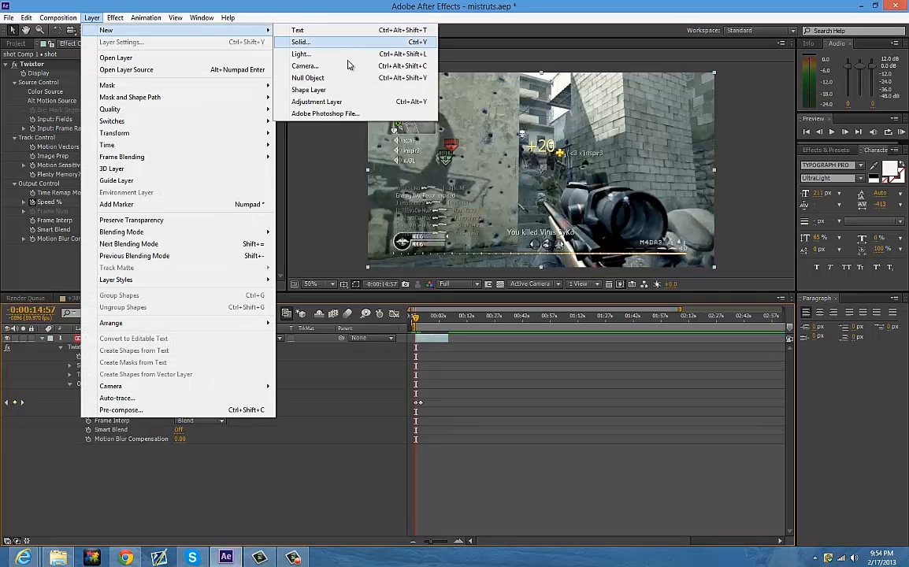
left_click(303, 43)
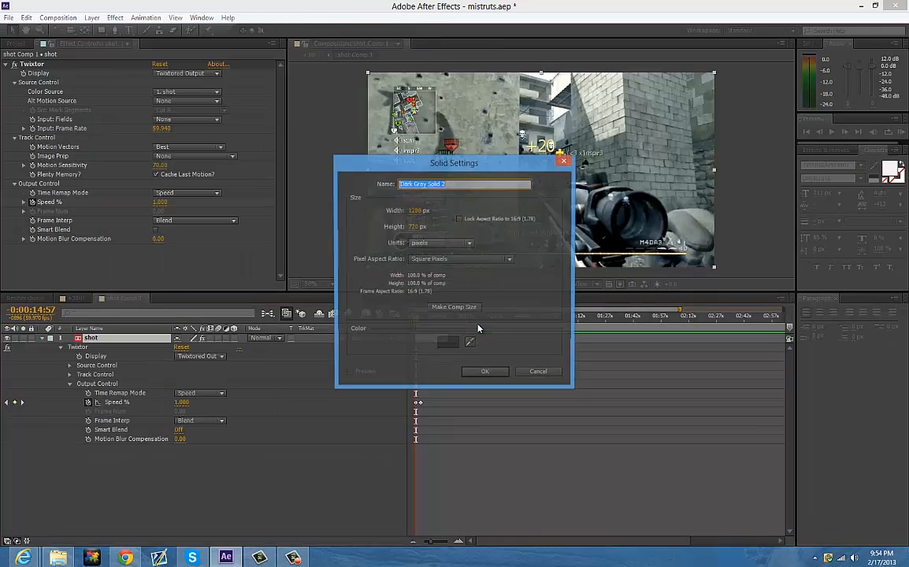
left_click(481, 374)
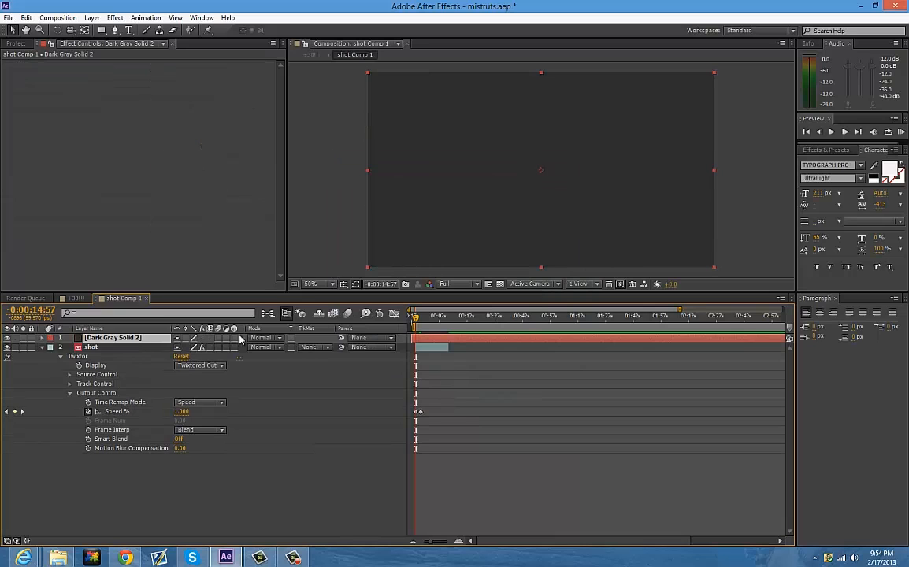
- Apply the Video Copilot Optical Flares effect to the dark gray solid
right_click(152, 337)
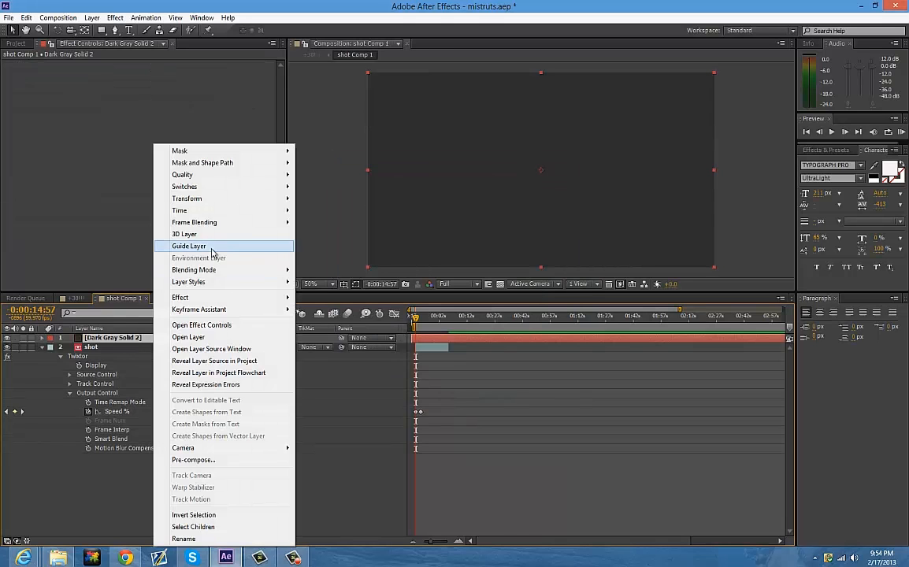
mouse_move(284, 297)
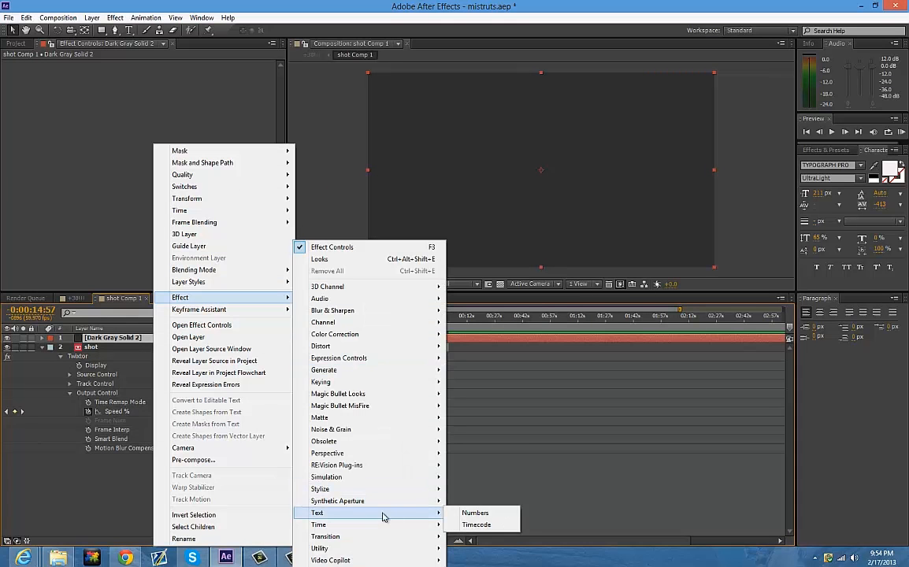
mouse_move(362, 561)
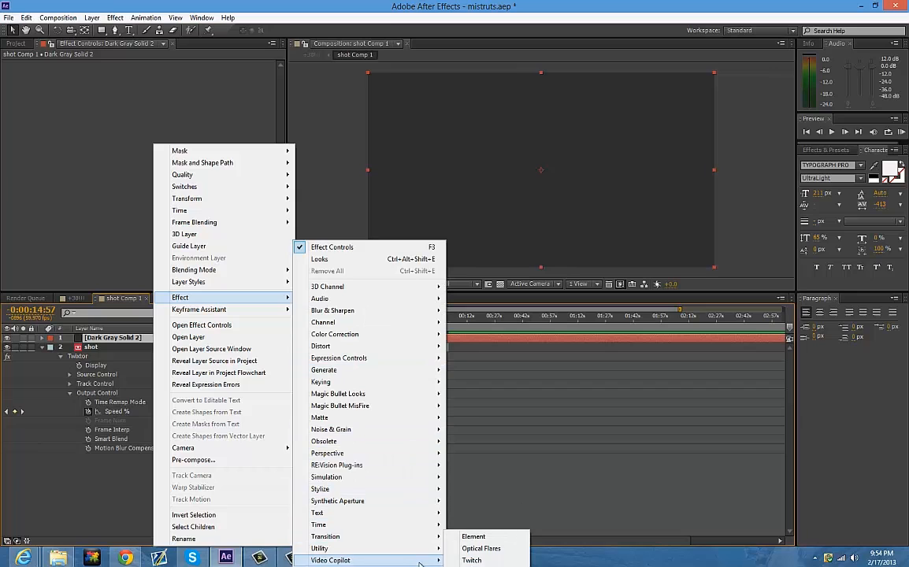
left_click(465, 548)
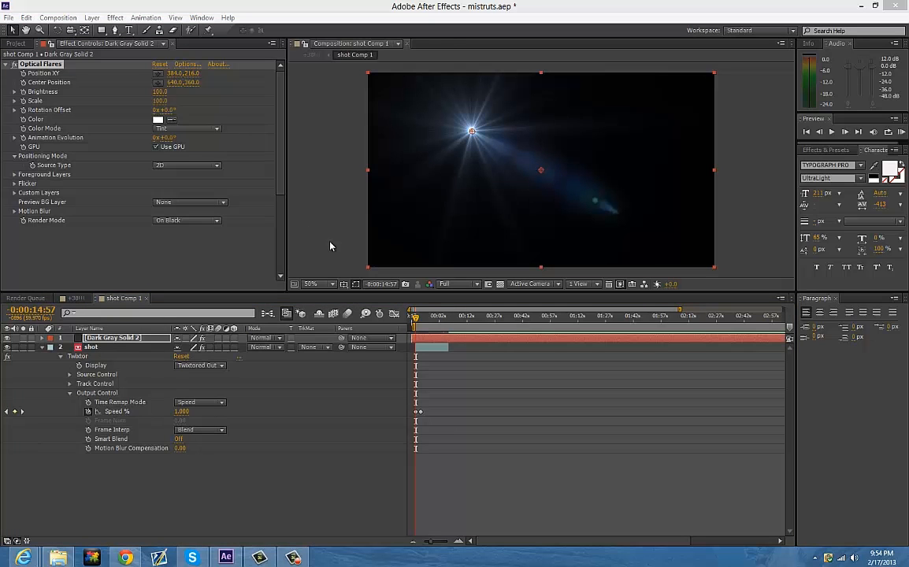
- Set the flare's render mode to On Transparent and place it on the gun scope, at about 1012, 574
left_click_drag(471, 136, 497, 129)
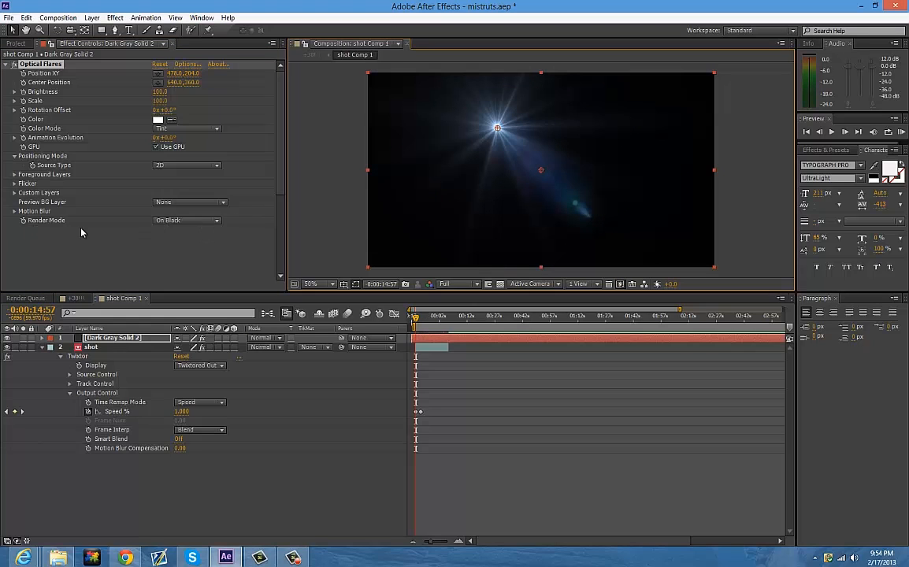
left_click(194, 223)
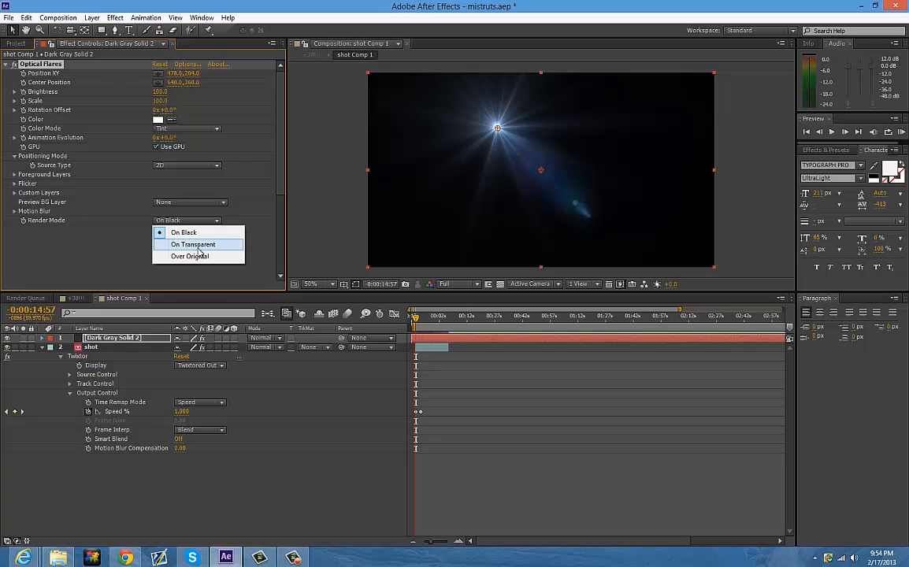
left_click(202, 247)
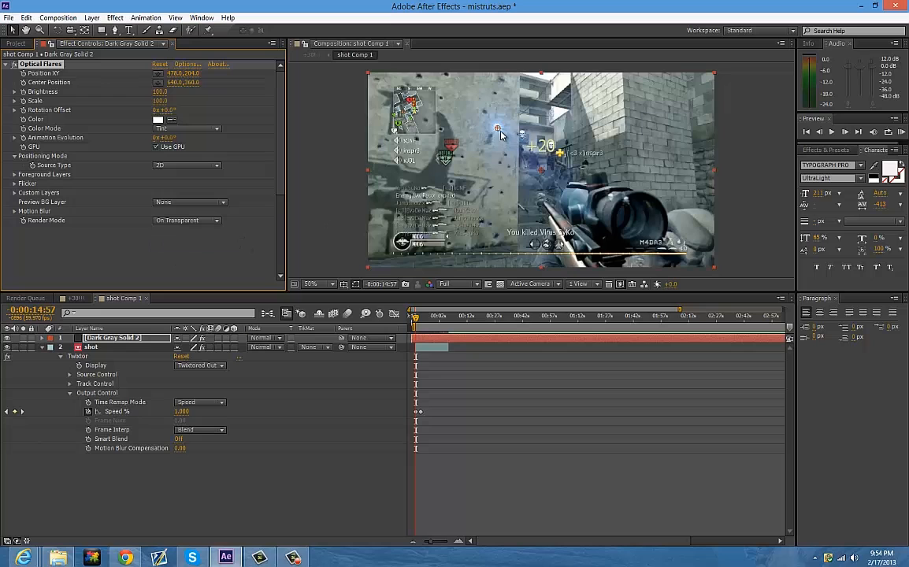
left_click_drag(497, 132, 642, 229)
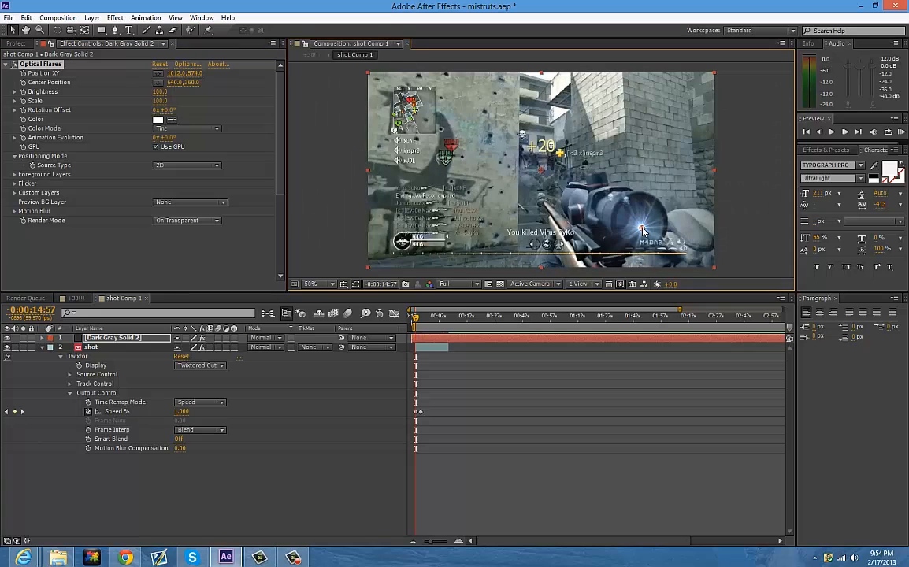
- Open the Optical Flares options and delete the Glint, both Glow and the first two Multi Iris elements from the stack
left_click(189, 67)
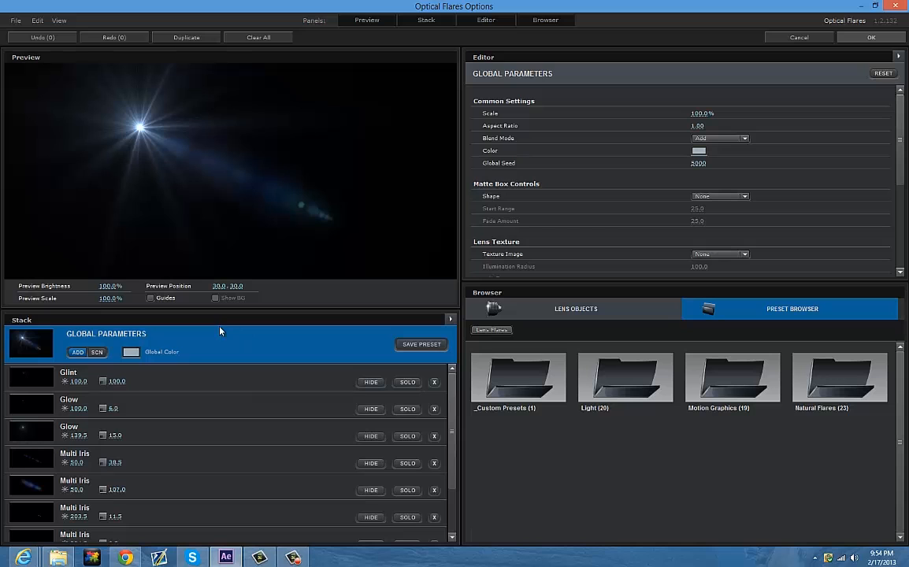
left_click(433, 382)
left_click(434, 381)
left_click(433, 382)
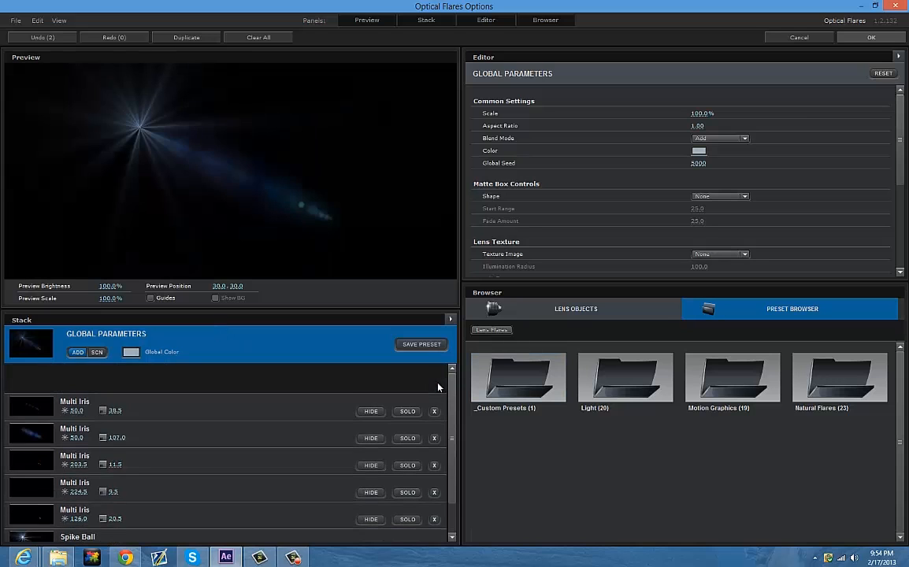
left_click(434, 382)
left_click(434, 381)
- Move the previewed flare near the middle of the preview and set the global color to a bright blue
left_click_drag(89, 124, 274, 156)
left_click(131, 352)
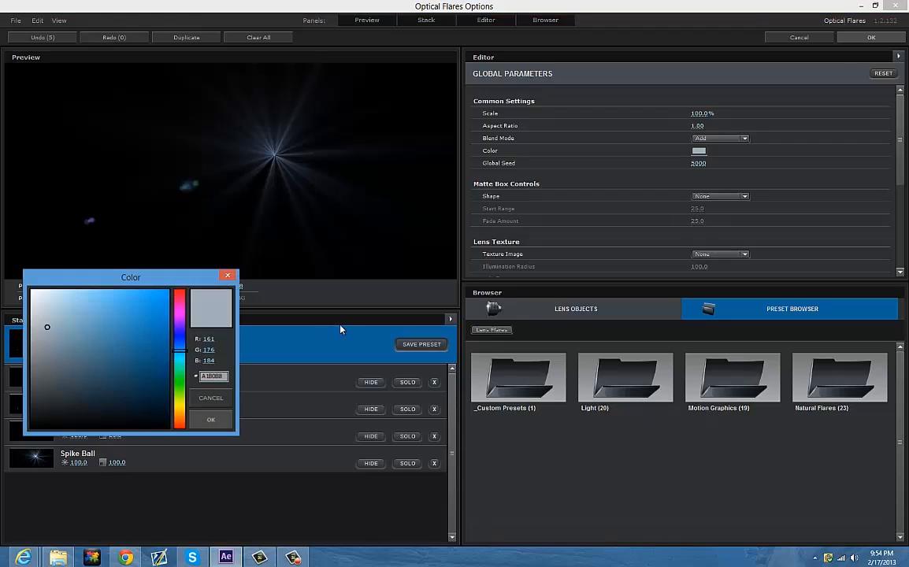
left_click(142, 381)
left_click_drag(181, 373, 181, 353)
left_click(159, 325)
left_click(218, 424)
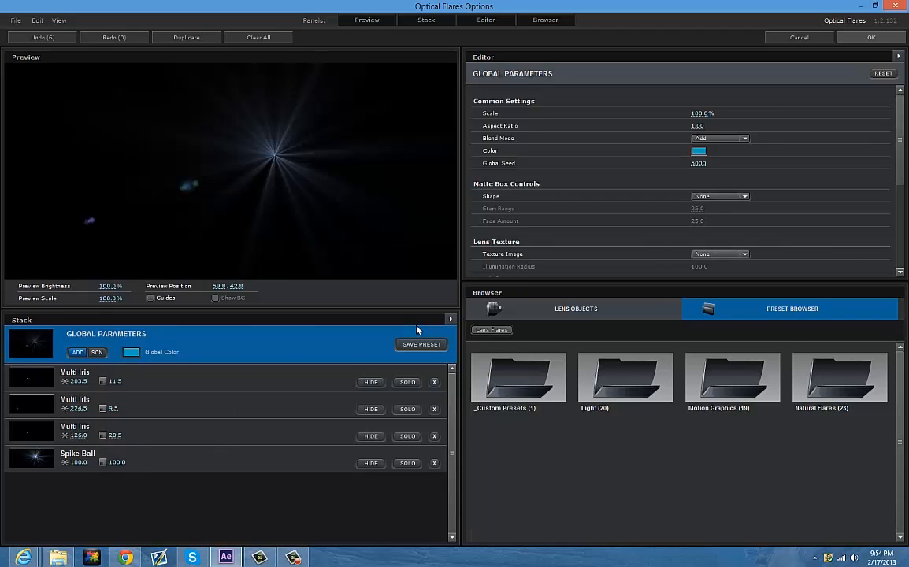
- Try the Beached, Beam and Blue Spark presets from the Light folder and browse its remaining flares
left_click(589, 371)
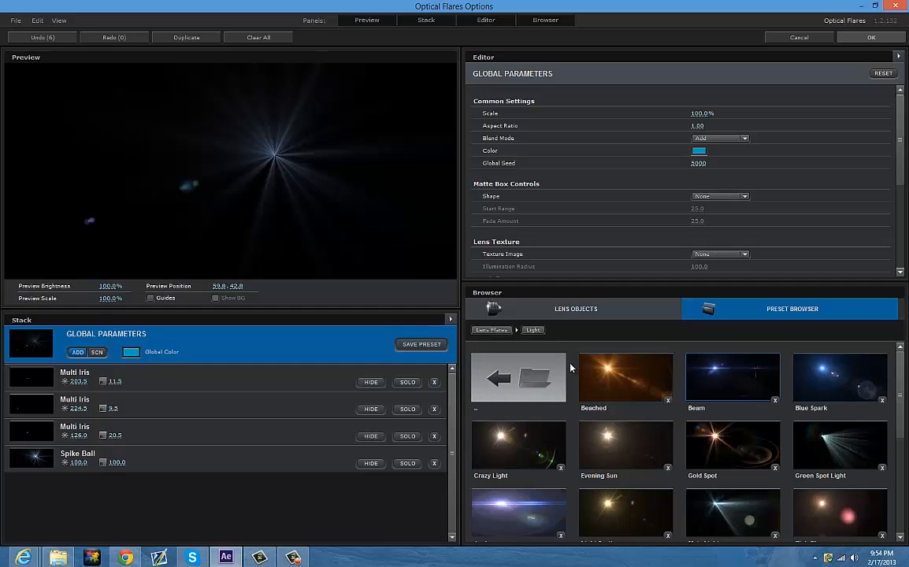
left_click(623, 381)
left_click(729, 390)
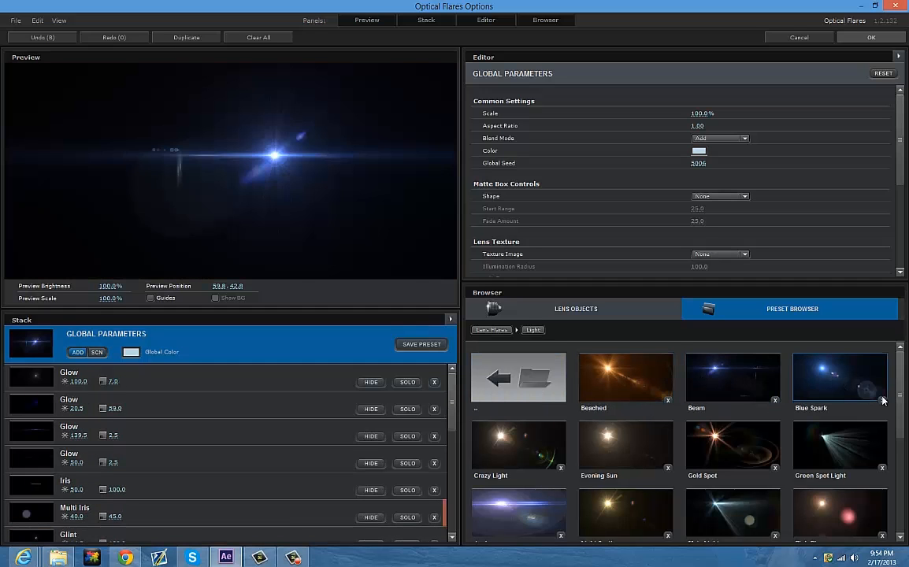
left_click(879, 398)
scroll(866, 402, "down", 4)
scroll(718, 415, "up", 4)
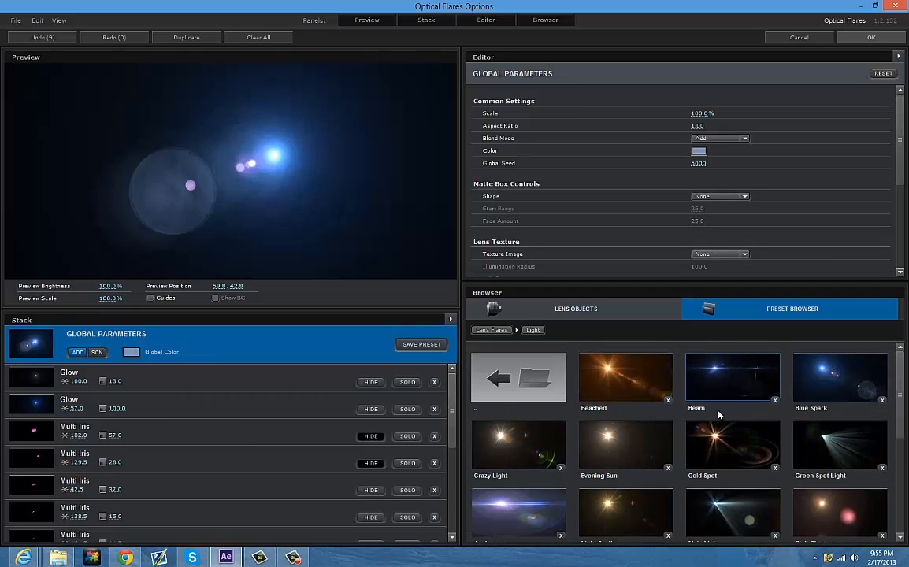
scroll(890, 488, "down", 8)
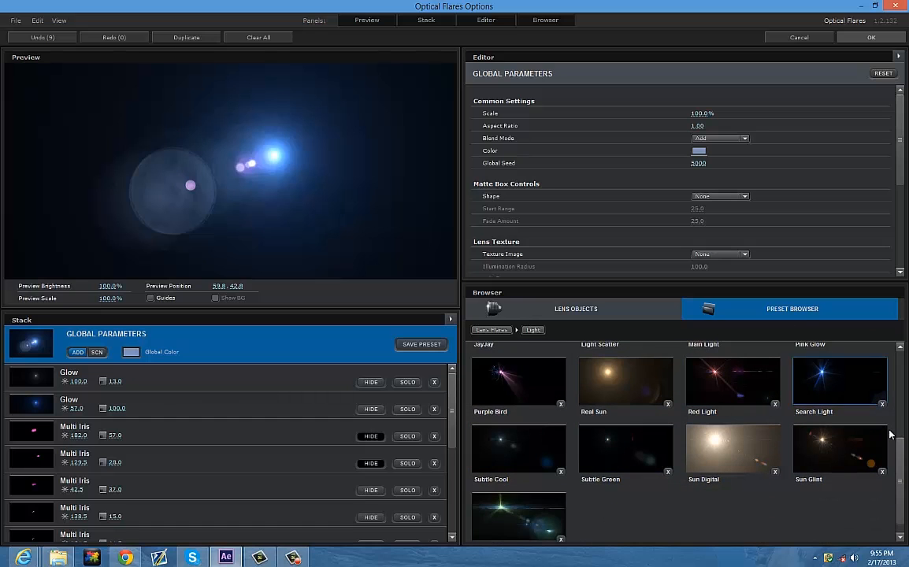
scroll(858, 378, "up", 8)
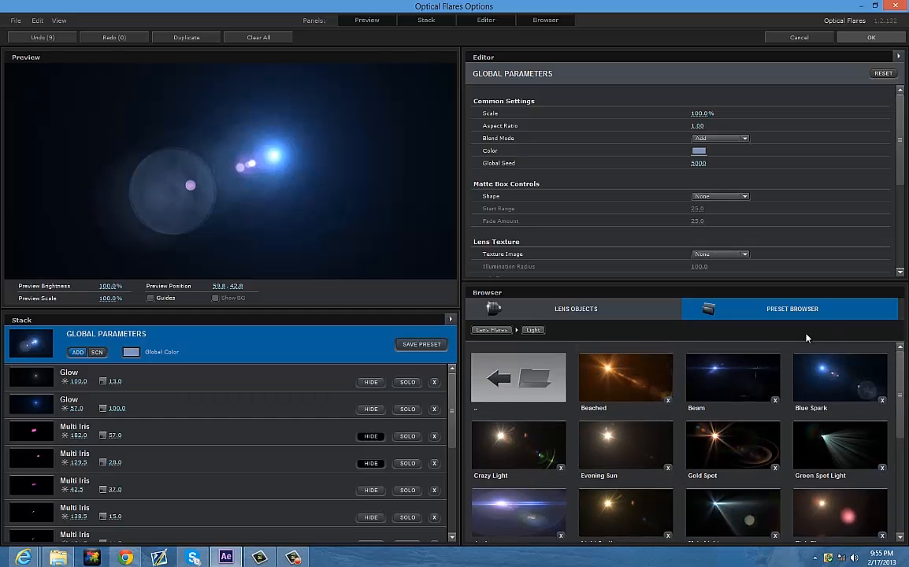
- Load the Avenger preset from the Natural Flares preset folder
left_click(635, 318)
left_click(709, 309)
left_click(491, 329)
left_click(839, 376)
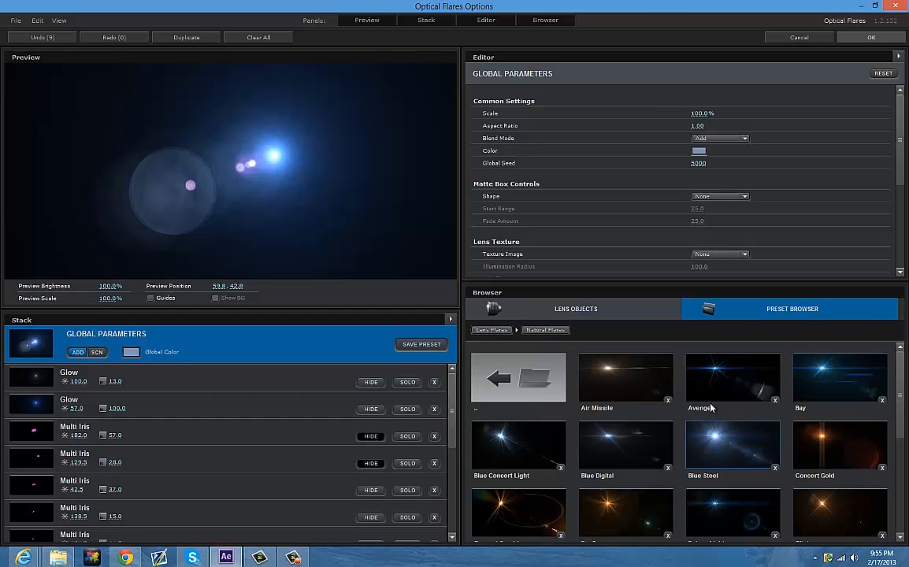
left_click(748, 378)
- Move the previewed flare to the upper left of the preview image and set the global color to a light yellow
left_click_drag(281, 157, 140, 124)
left_click(129, 351)
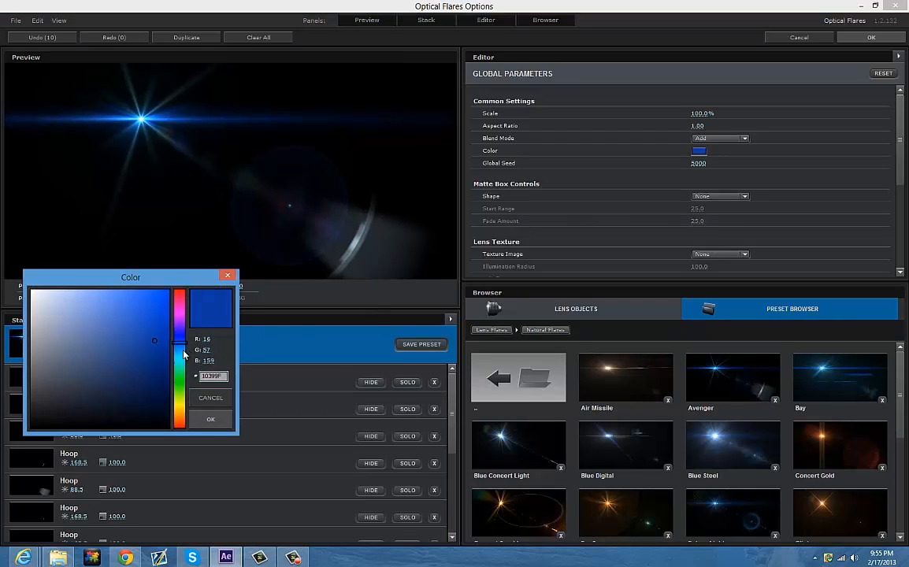
left_click_drag(179, 344, 192, 408)
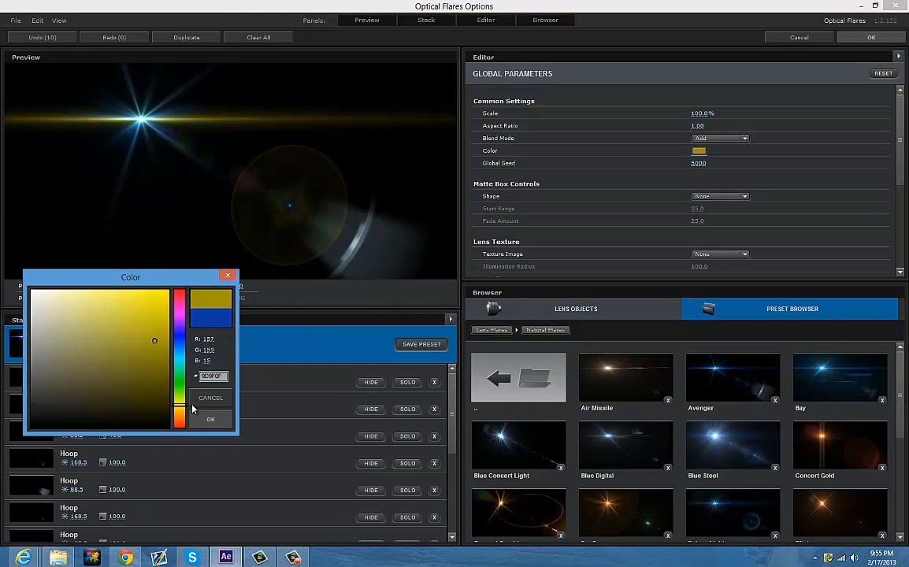
left_click(159, 292)
left_click_drag(128, 298, 173, 302)
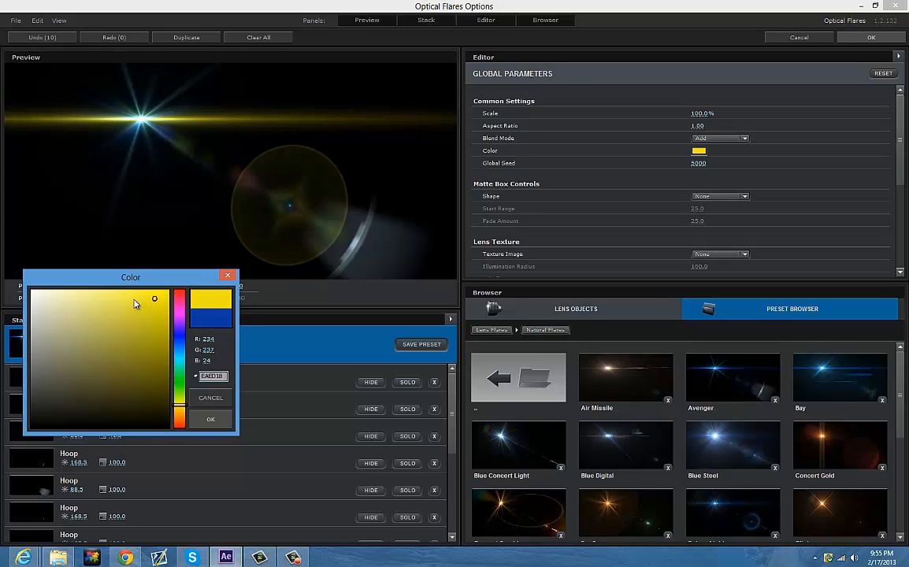
left_click_drag(116, 302, 107, 292)
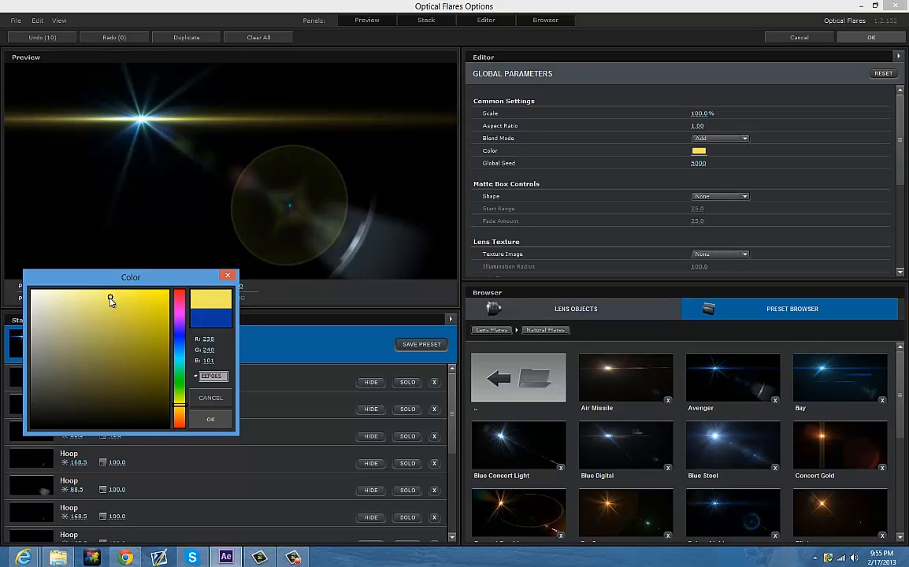
left_click(211, 420)
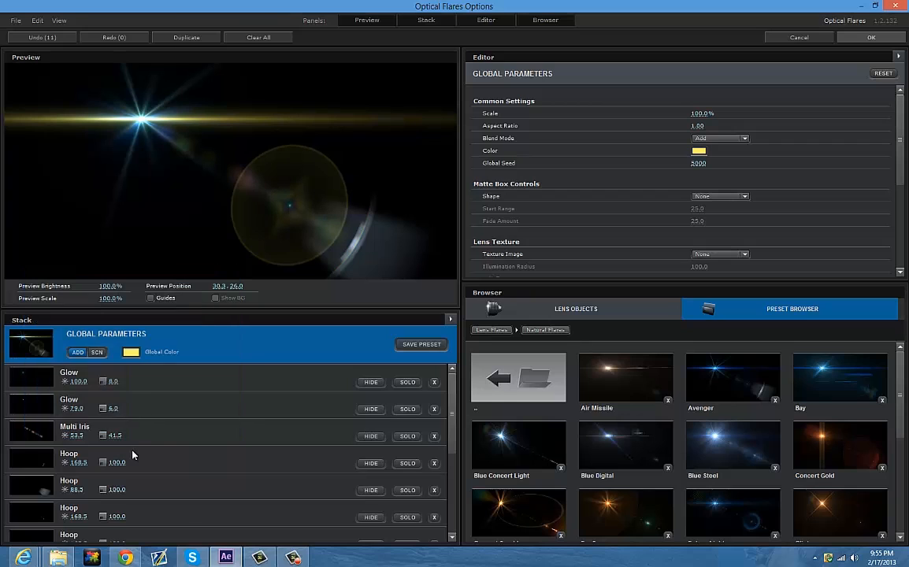
- Set Color 1 of the first Glow element to the light yellow F7FF76
left_click(33, 385)
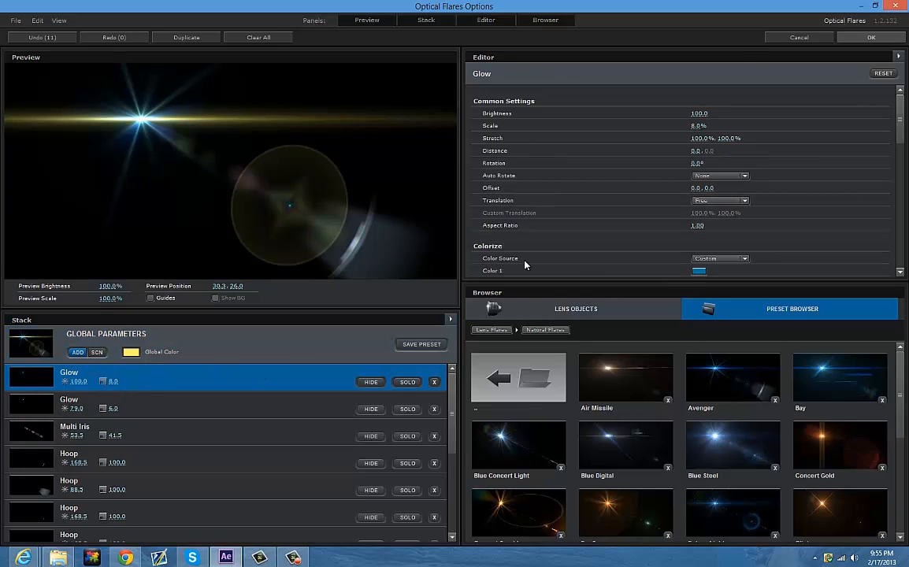
left_click(699, 271)
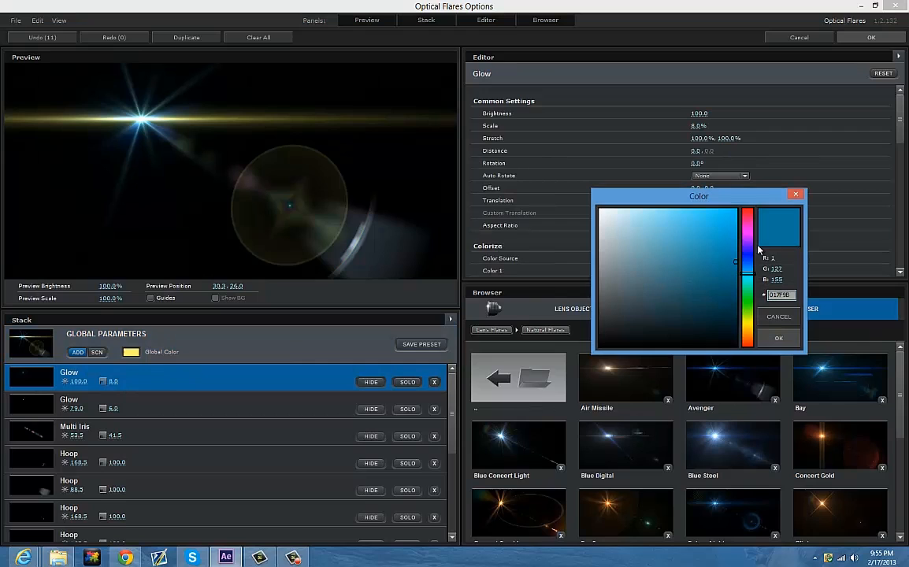
left_click(679, 218)
left_click(671, 208)
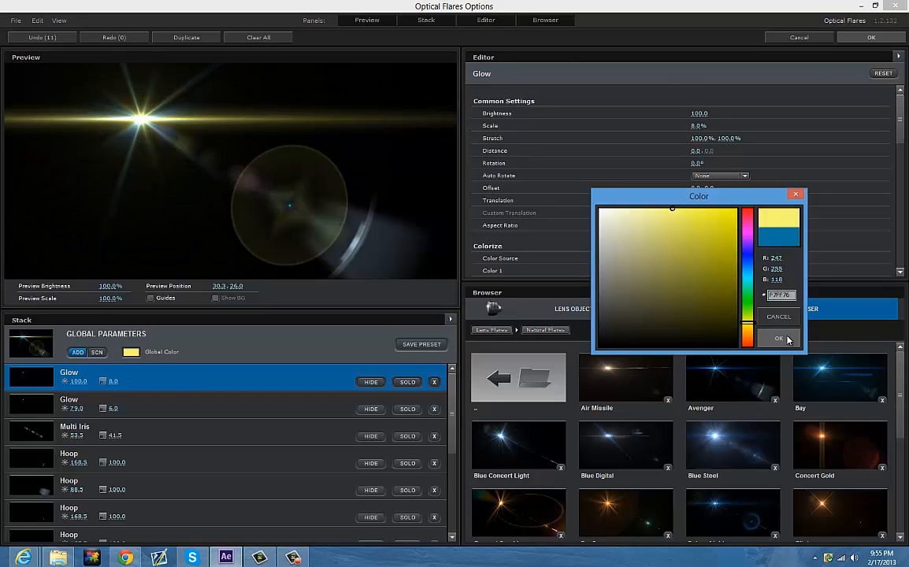
left_click(778, 338)
- Try the Coarse and Dodgy lens textures, choose Messy as the global texture image, and apply the flare options
left_click(101, 335)
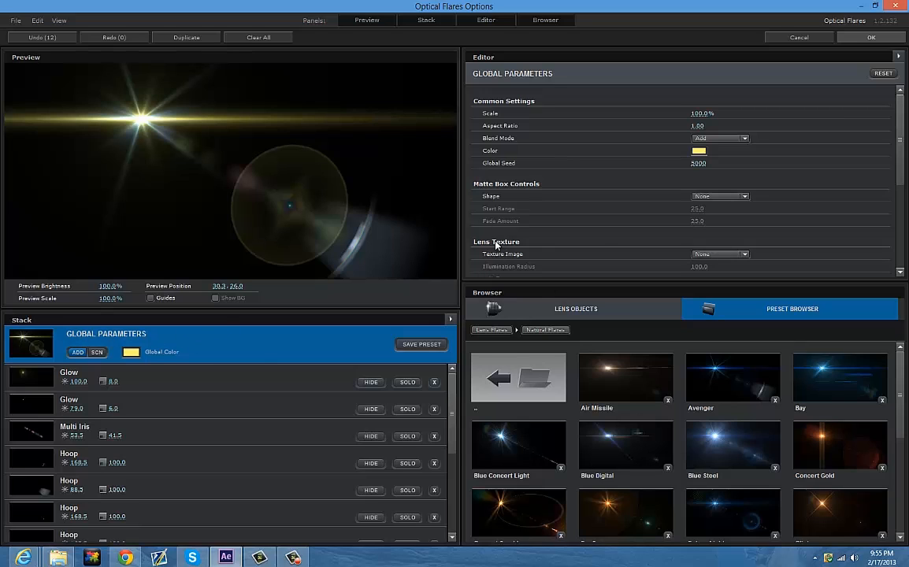
left_click(731, 254)
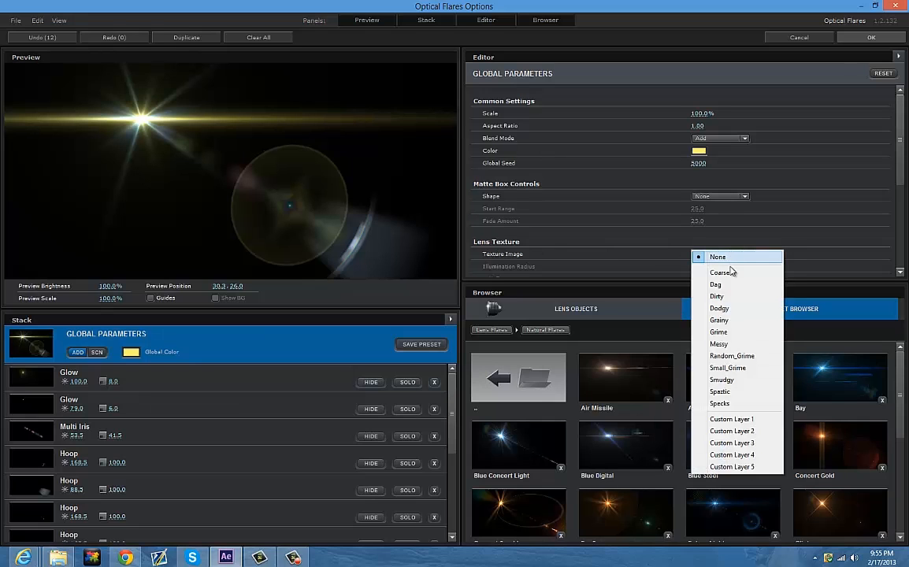
left_click(674, 262)
left_click(738, 253)
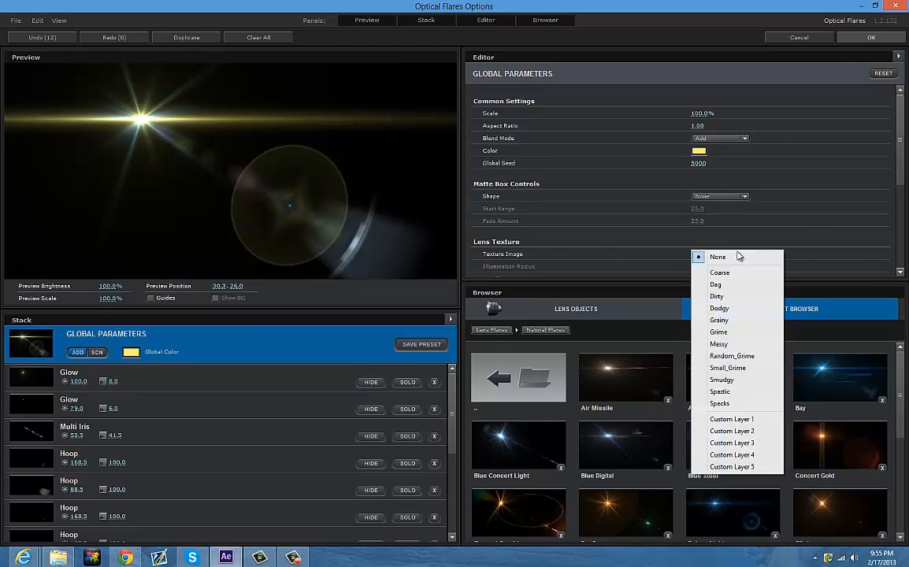
left_click(736, 272)
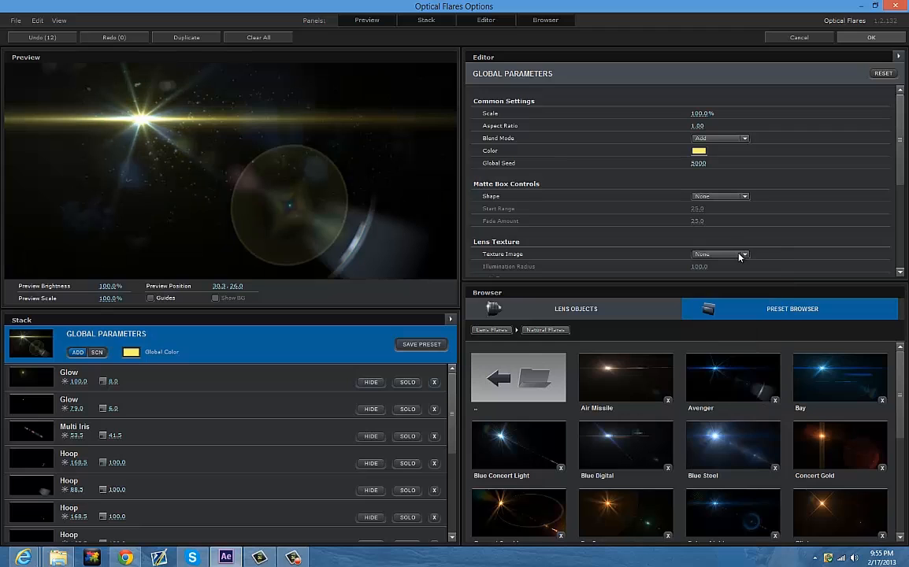
left_click(732, 254)
left_click(718, 308)
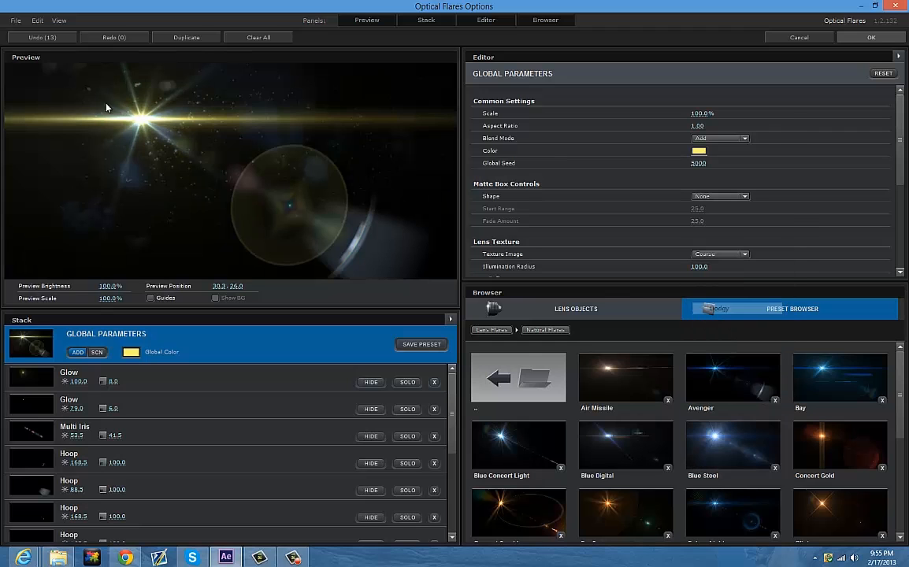
left_click(720, 253)
left_click(731, 344)
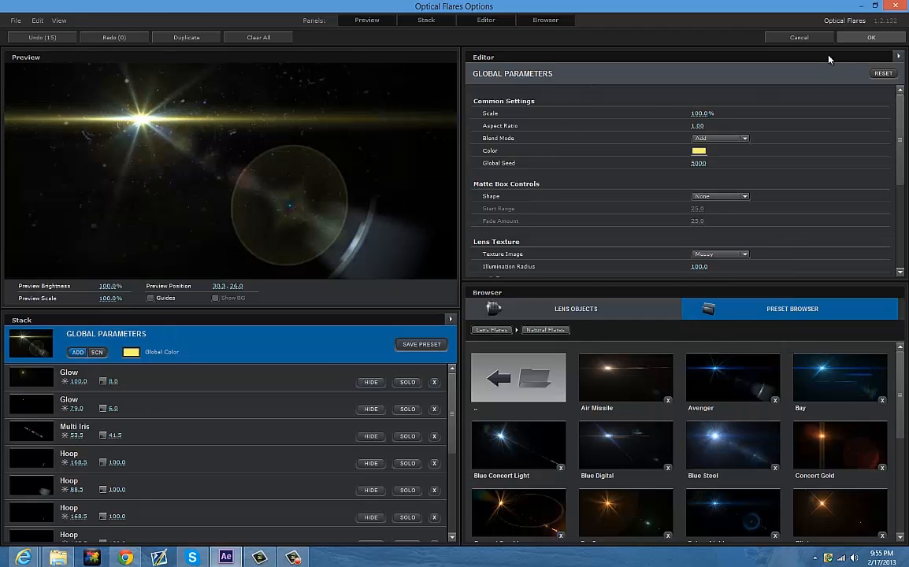
left_click(869, 38)
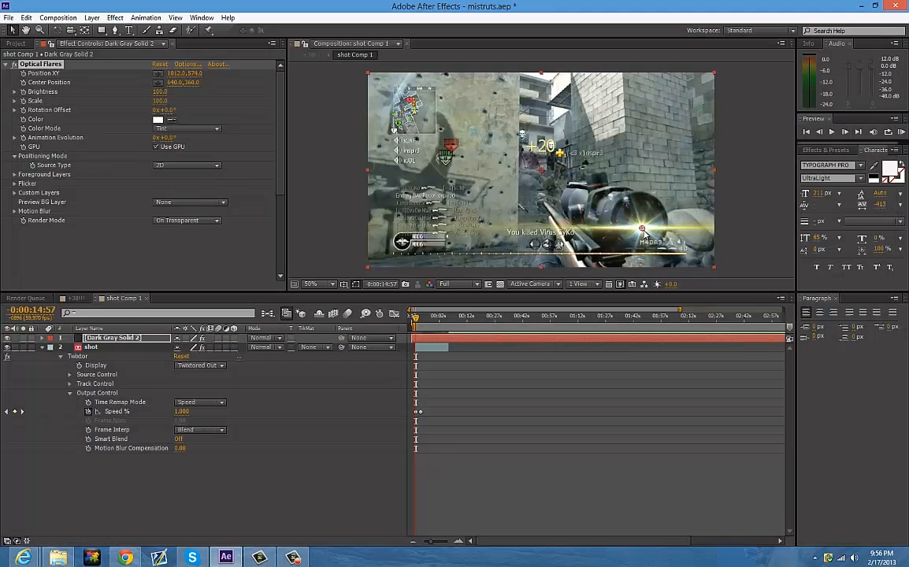
- Place the flare at 642, 262 with its center at 970, 554, and set Flicker speed to 60 and amount to 85
mouse_move(643, 230)
left_mouse_down()
mouse_move(548, 142)
mouse_move(531, 148)
mouse_move(520, 127)
mouse_move(441, 178)
mouse_move(369, 182)
mouse_move(533, 134)
mouse_move(741, 159)
mouse_move(596, 126)
mouse_move(578, 146)
mouse_move(495, 163)
mouse_move(645, 230)
mouse_move(682, 233)
mouse_move(632, 228)
left_mouse_up()
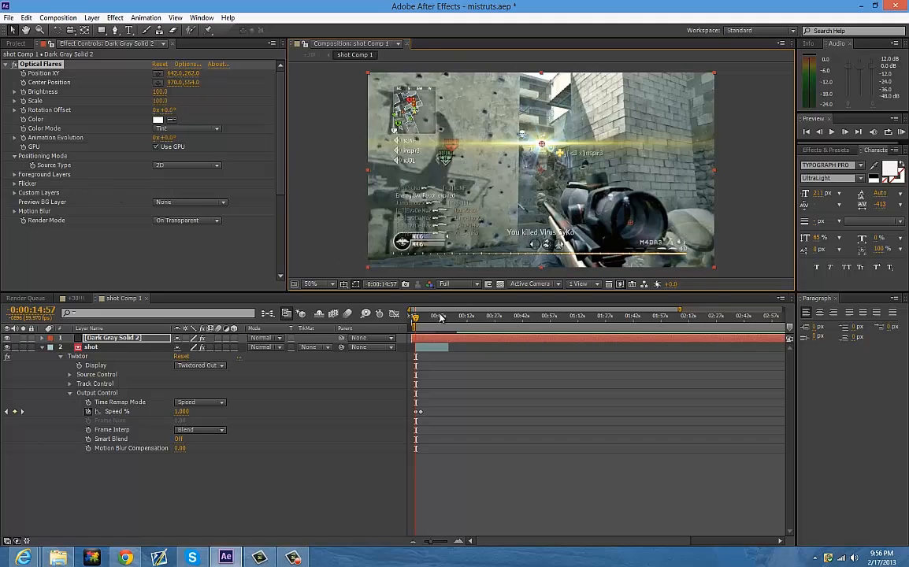
left_click(14, 184)
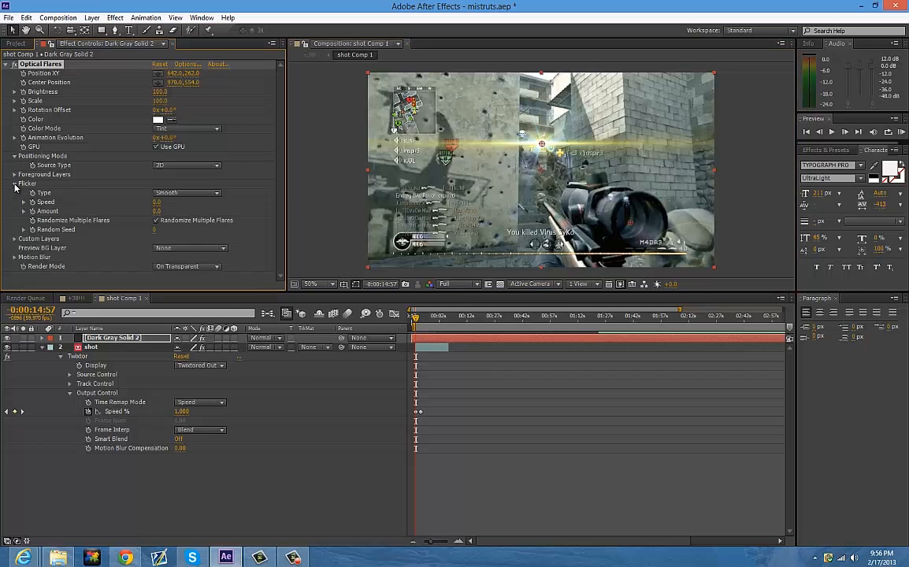
left_click(156, 202)
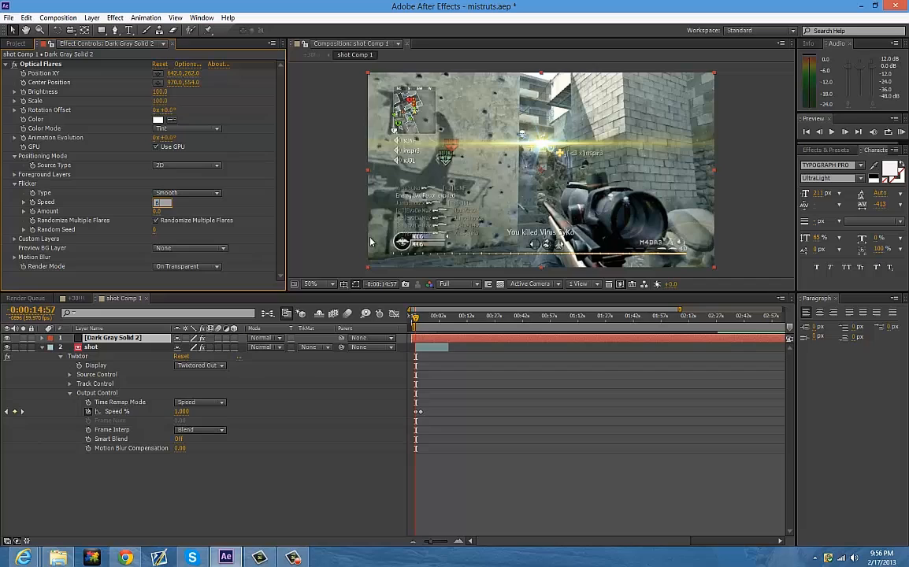
type("60")
key("Return")
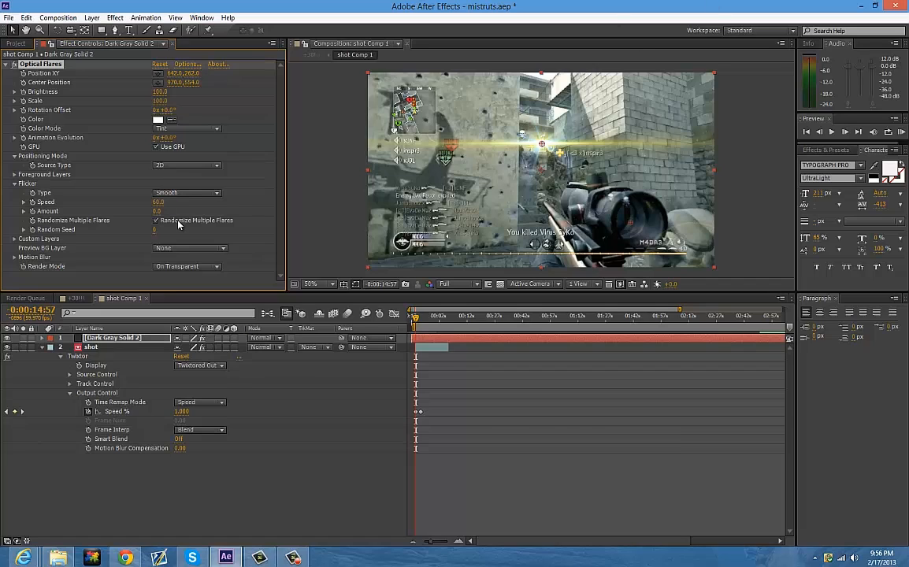
left_click(157, 211)
type("85")
key("Return")
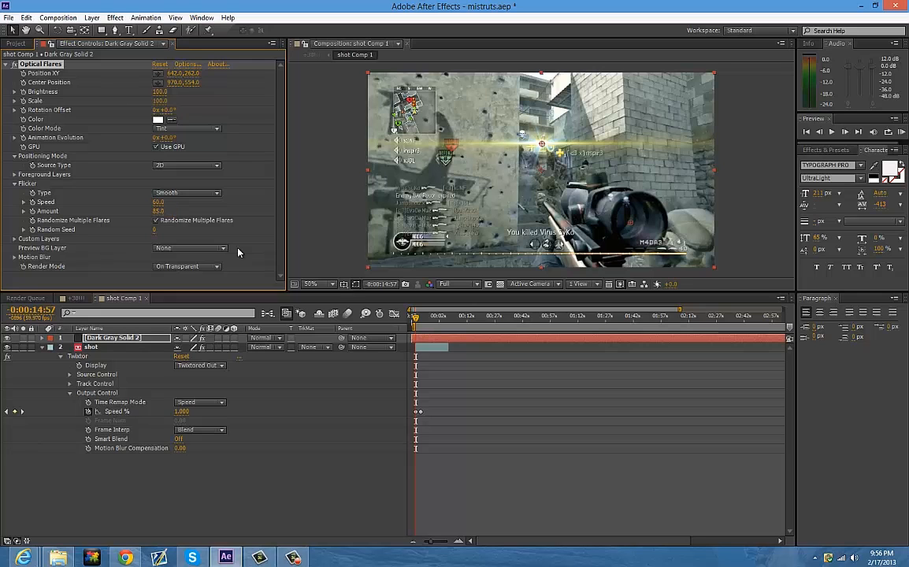
- Preview the flickering flare over the slow-motion part of the shot
left_click_drag(415, 318, 428, 325)
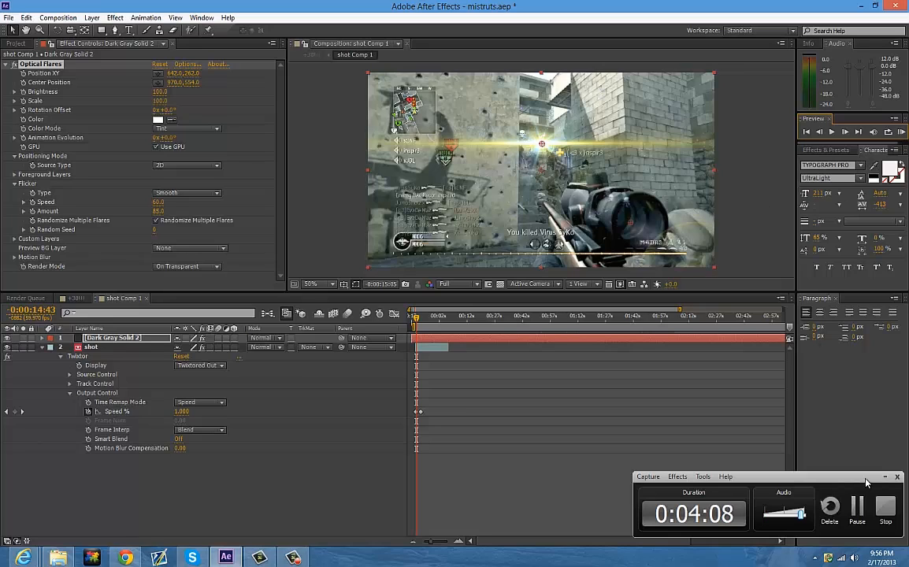
left_click(885, 477)
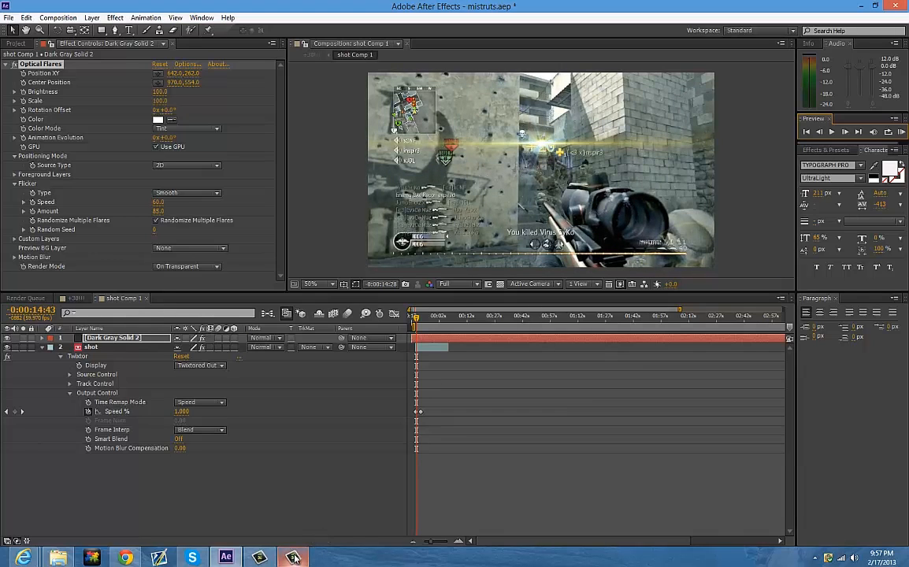
mouse_move(293, 557)
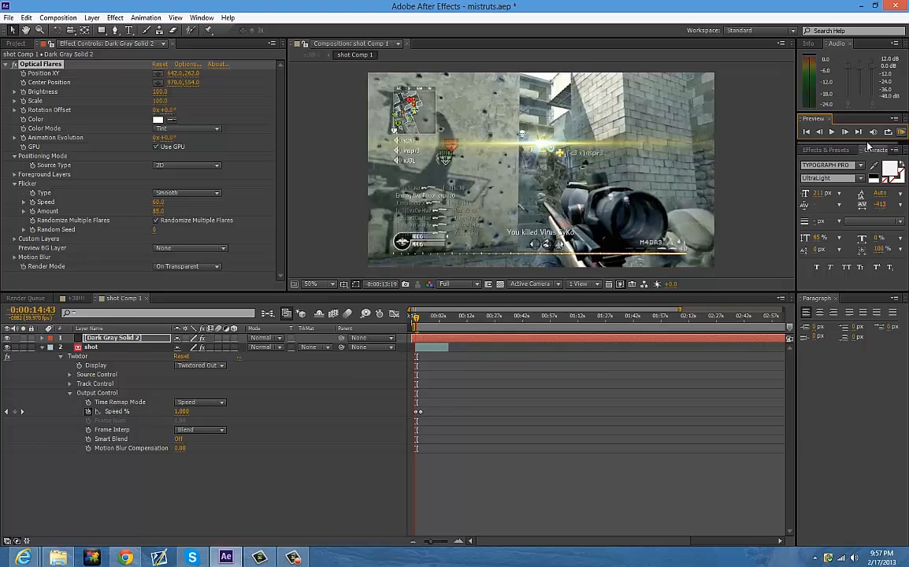
left_click(902, 135)
- Add an adjustment layer above the flare solid and apply the Magic Bullet Looks effect to it
left_click_drag(415, 318, 415, 320)
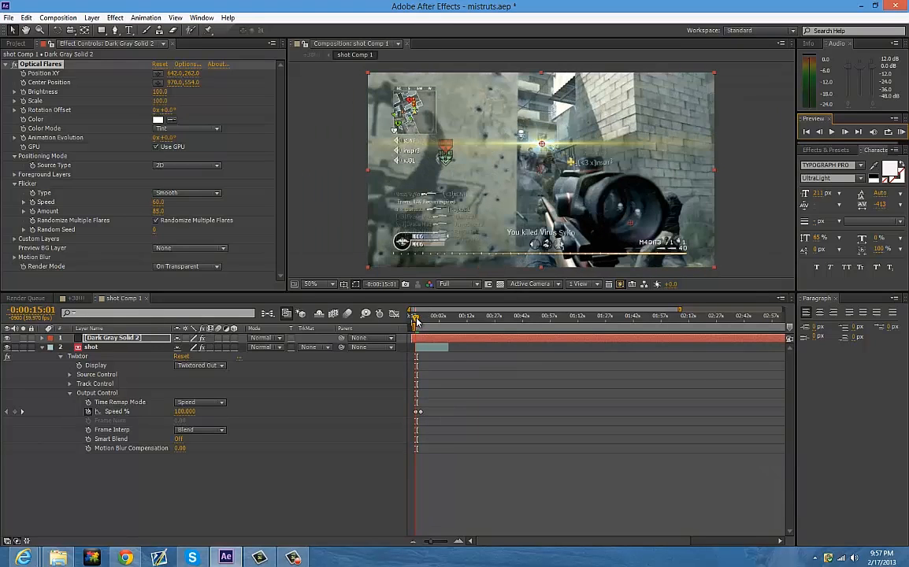
left_click(163, 339)
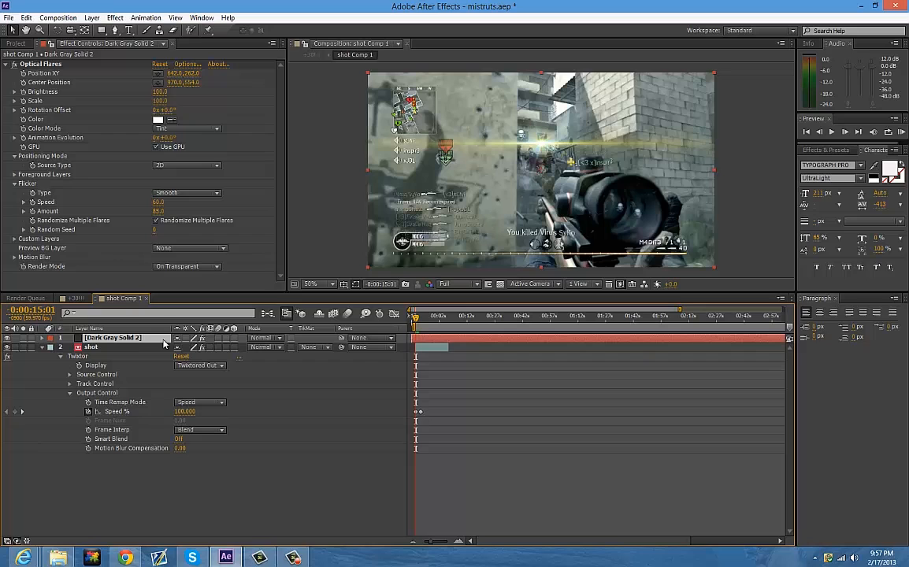
key("ctrl+alt+y")
right_click(158, 337)
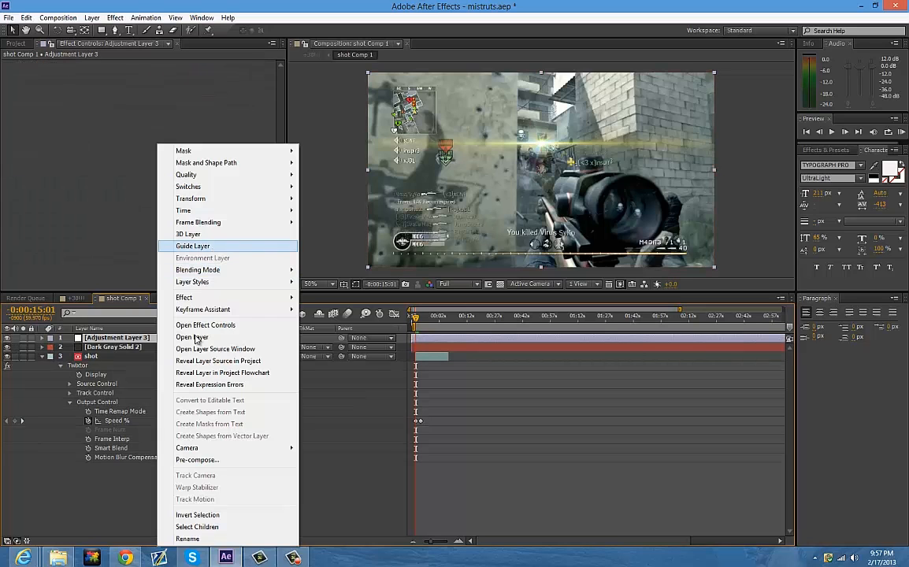
mouse_move(236, 297)
mouse_move(370, 394)
left_click(473, 393)
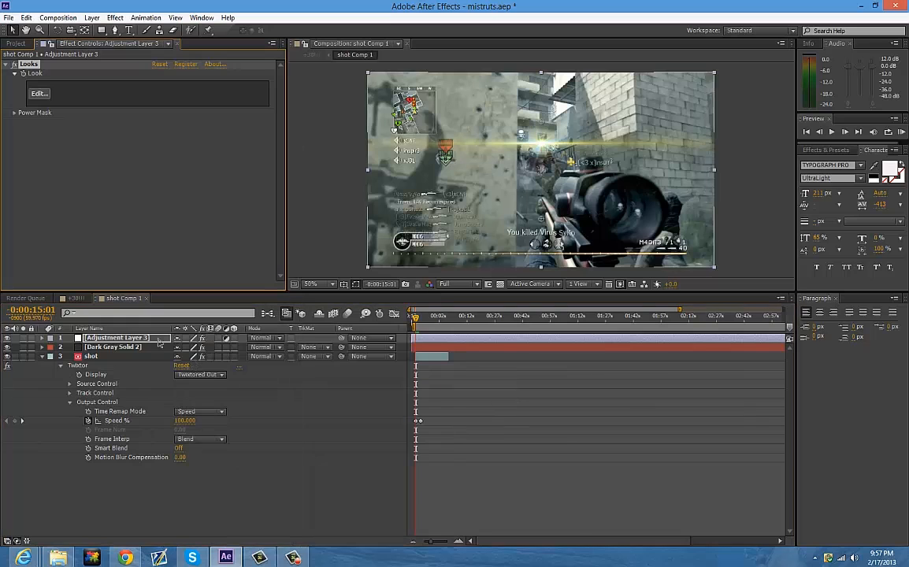
- Edit the look and apply the Pug (2) preset from the hardcore group to the adjustment layer
left_click(39, 93)
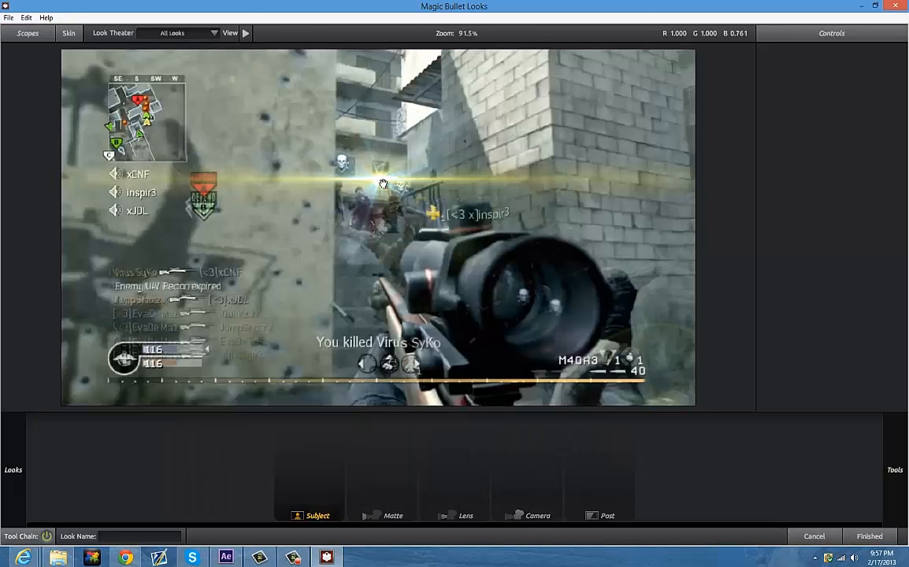
mouse_move(3, 183)
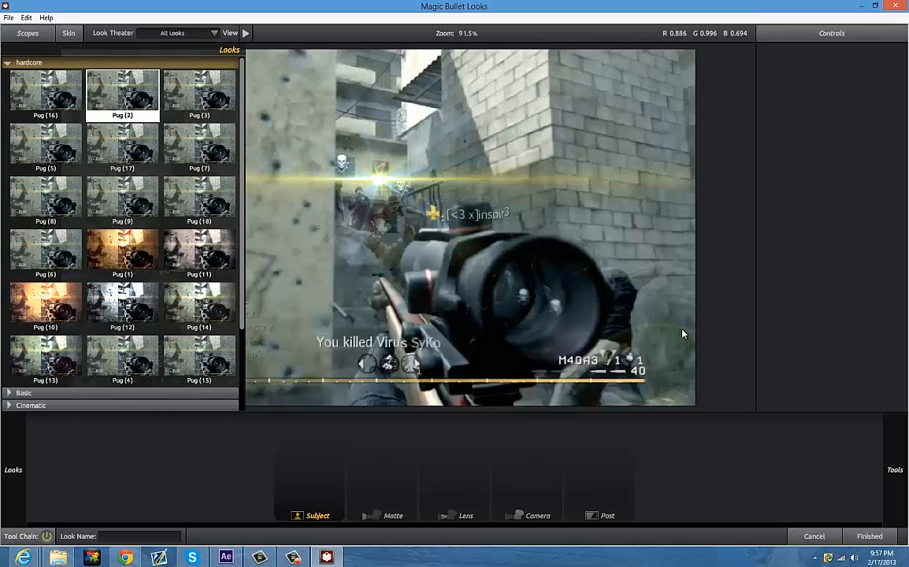
left_click(122, 91)
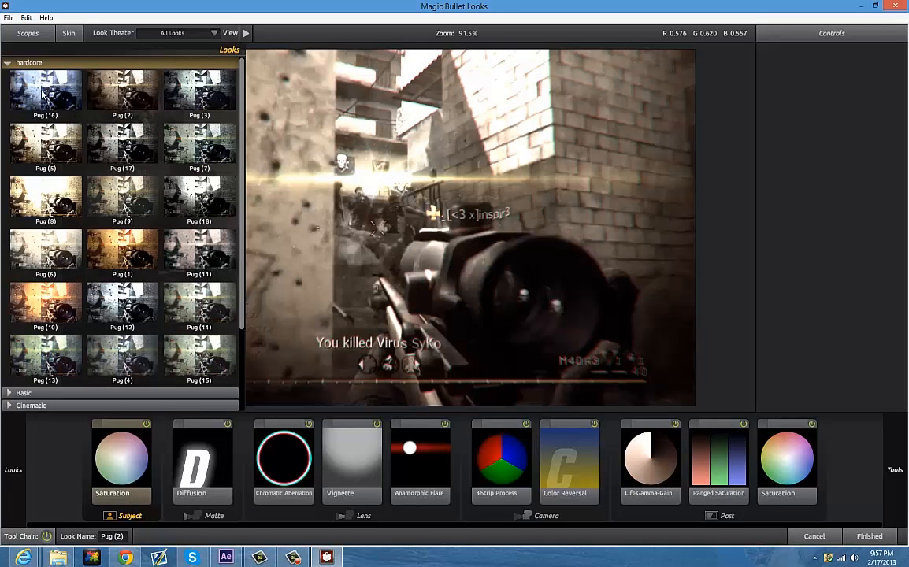
left_click(869, 535)
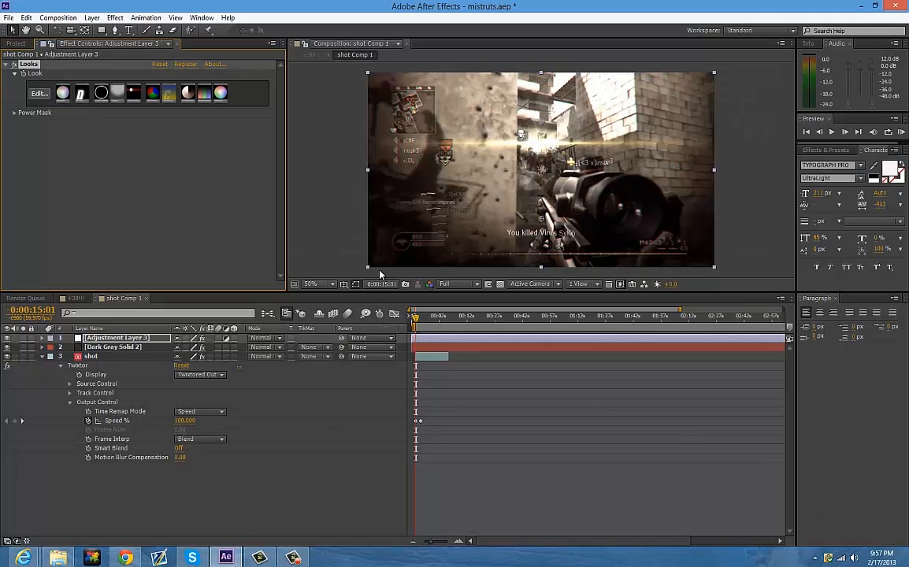
- Try the flare solid above the adjustment layer, then return it below
left_click(118, 346)
left_click_drag(122, 338, 122, 337)
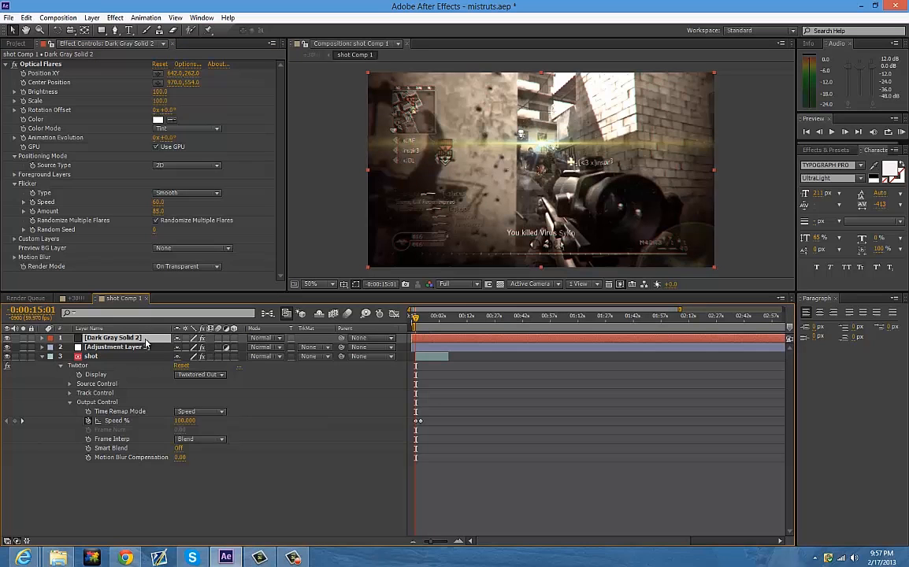
left_click_drag(145, 340, 157, 351)
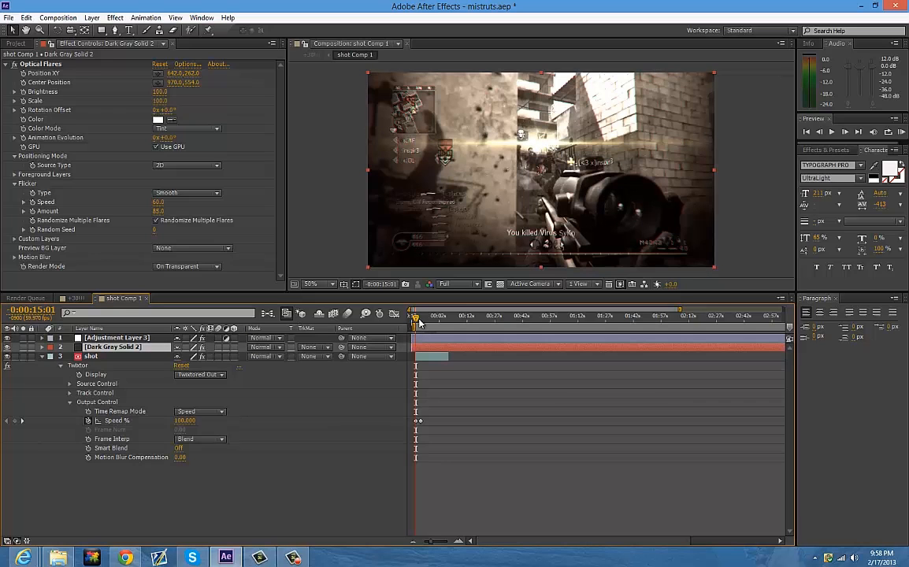
- Compare the shot with the adjustment layer and the flare solid each hidden and shown again
left_click(10, 340)
left_click(9, 338)
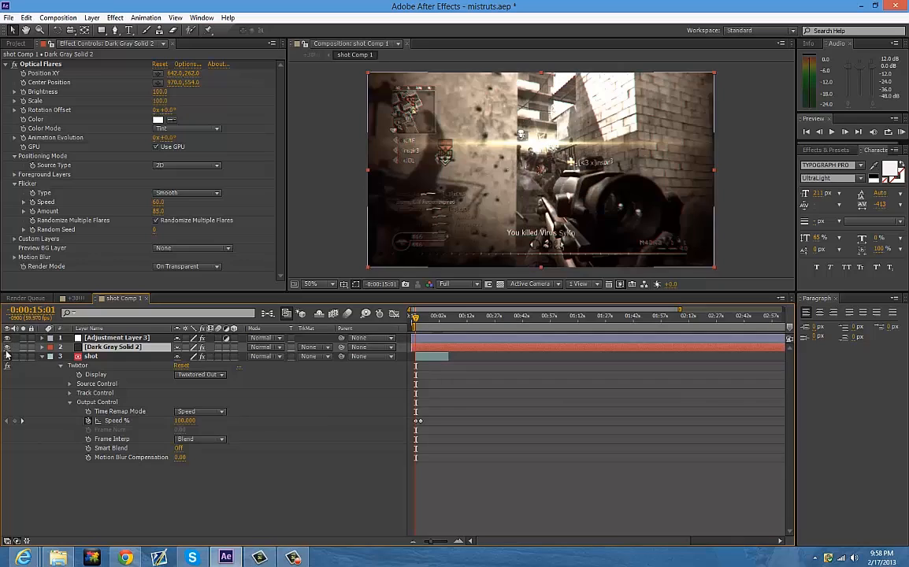
left_click(8, 348)
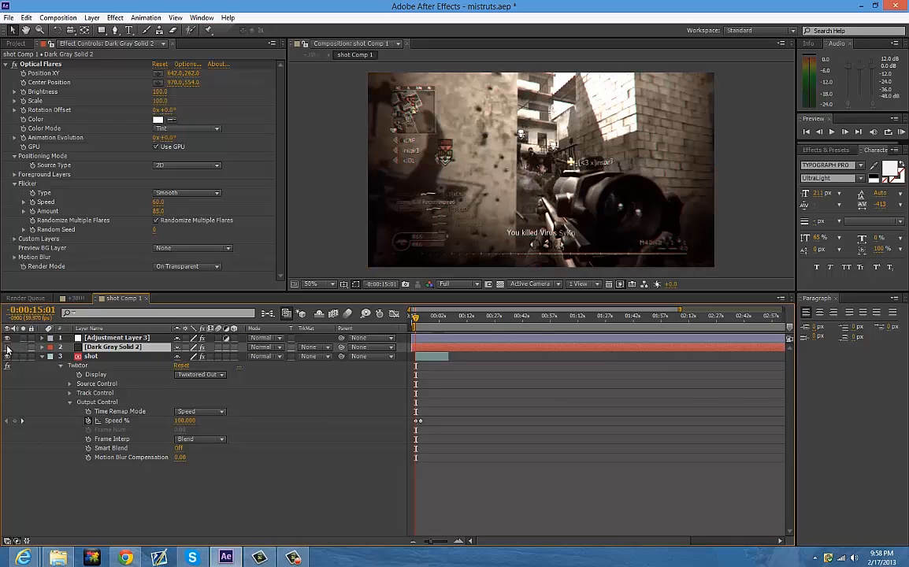
left_click(7, 348)
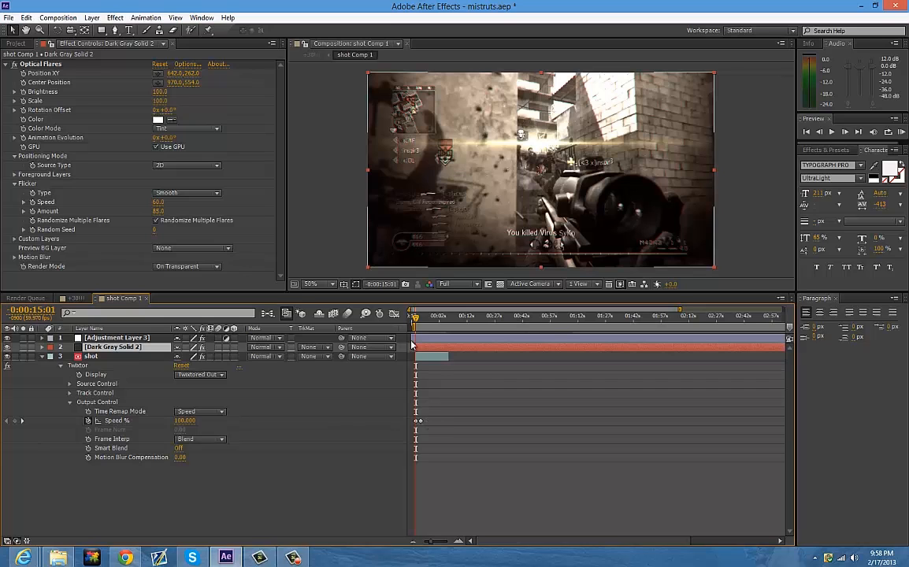
- Trim the flare solid to the opening part of the shot and check the footage beyond its end
left_click_drag(416, 317, 425, 319)
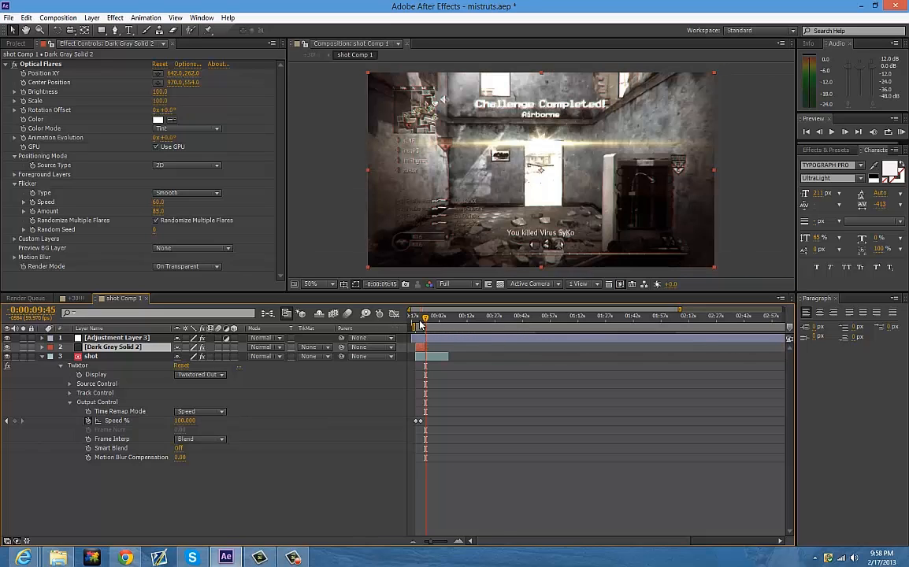
left_click_drag(425, 318, 434, 317)
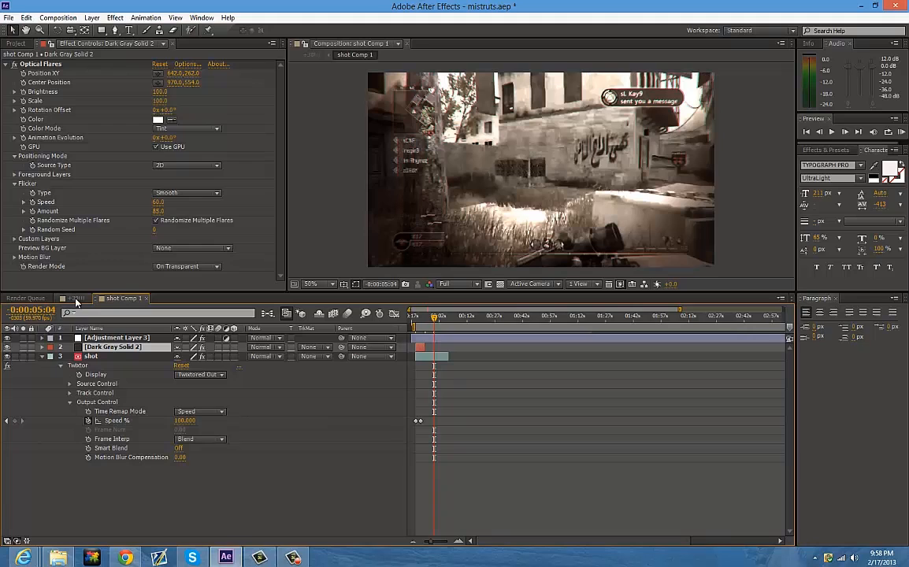
- Switch to the +30!!! composition and view its frame at 0:00:03:32
left_click(76, 298)
left_click(419, 322)
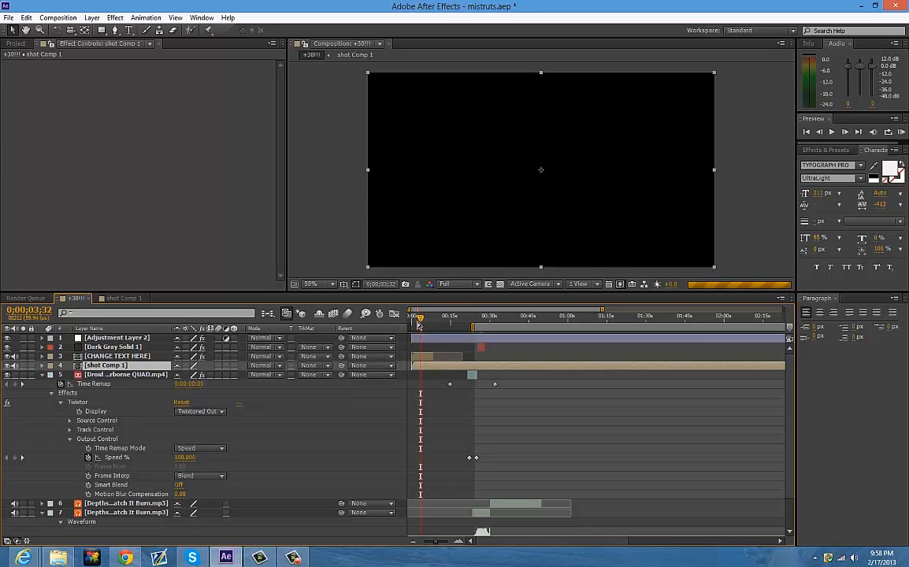
left_click(296, 557)
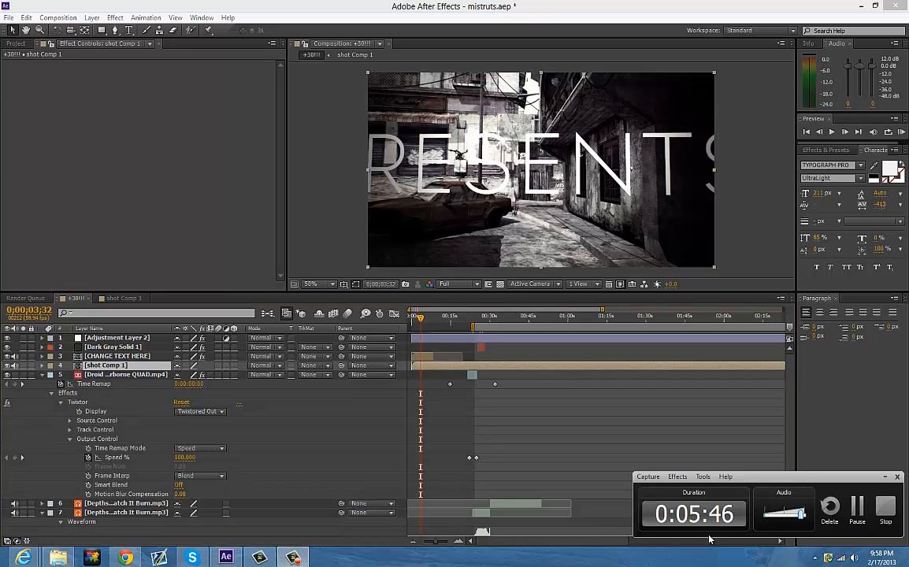